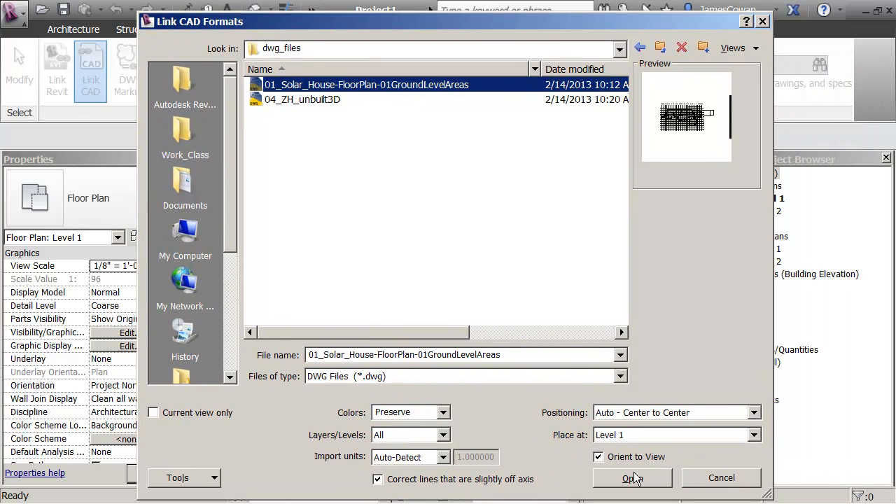
- Link the 01_Solar_House-FloorPlan-01GroundLevelAreas drawing with preserved colors, all layers and Auto - Center to Center positioning at Level 1
left_click(634, 479)
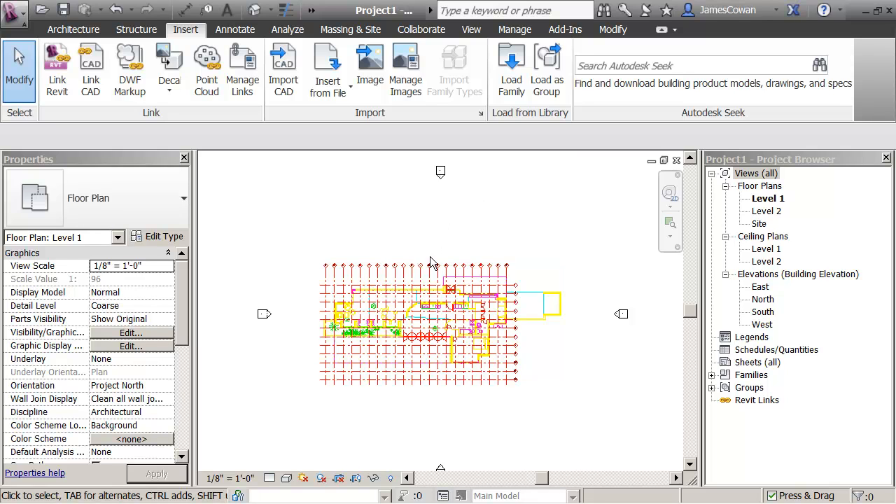
scroll(336, 296, "up", 5)
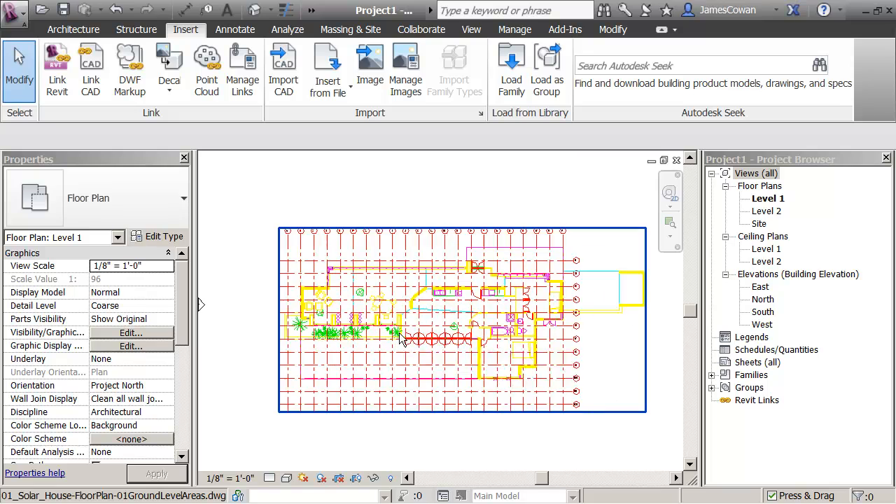
scroll(329, 290, "up", 6)
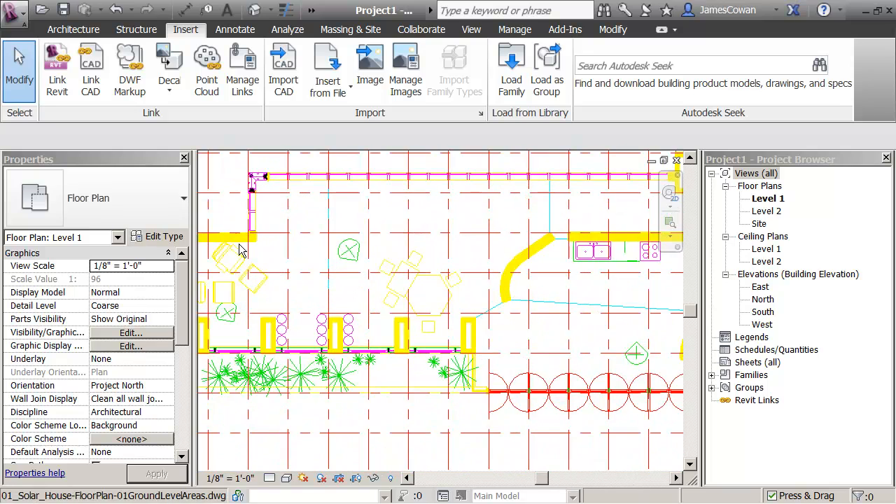
middle_click_drag(257, 259, 482, 273)
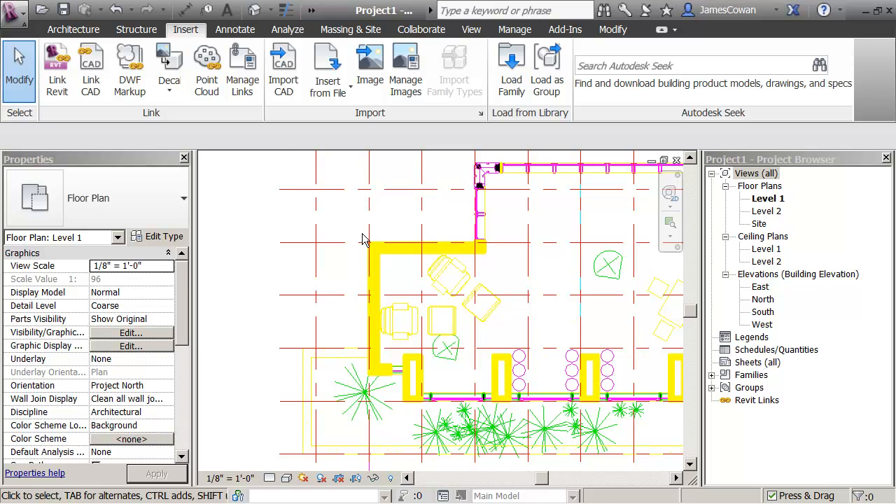
- Delete the linked solar house floor plan drawing from the Level 1 view
left_click(369, 238)
key("Delete")
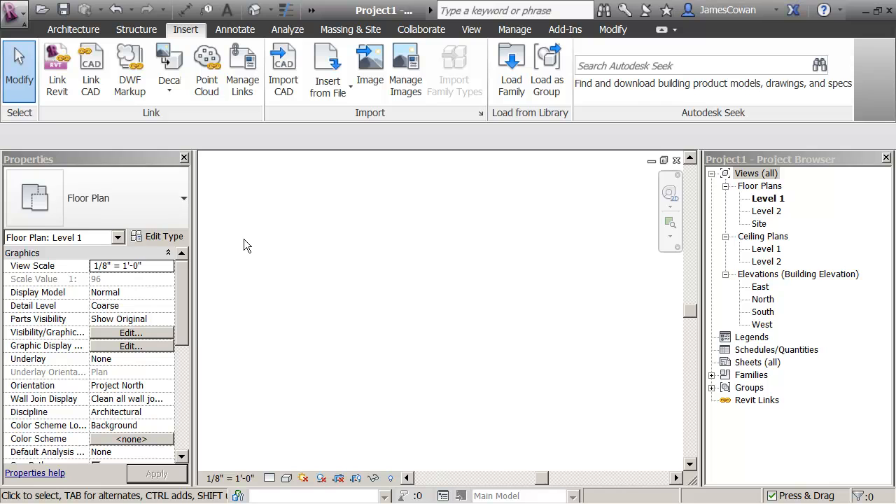
left_click(53, 89)
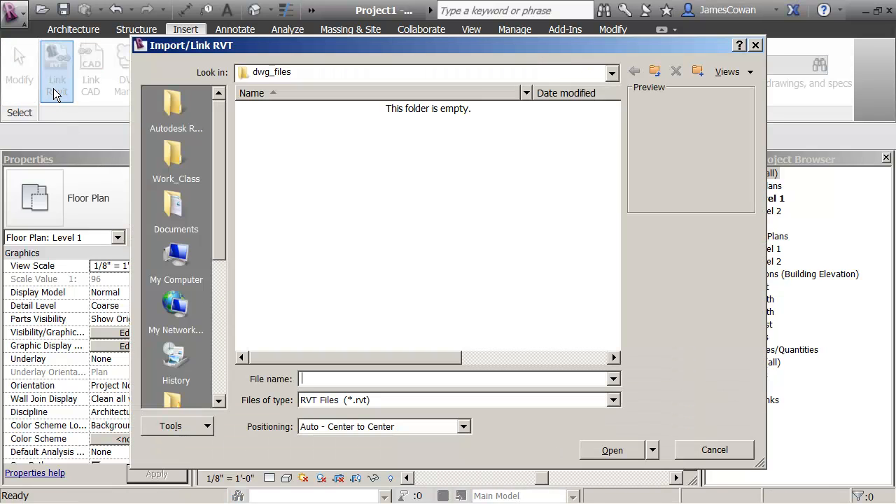
left_click(755, 45)
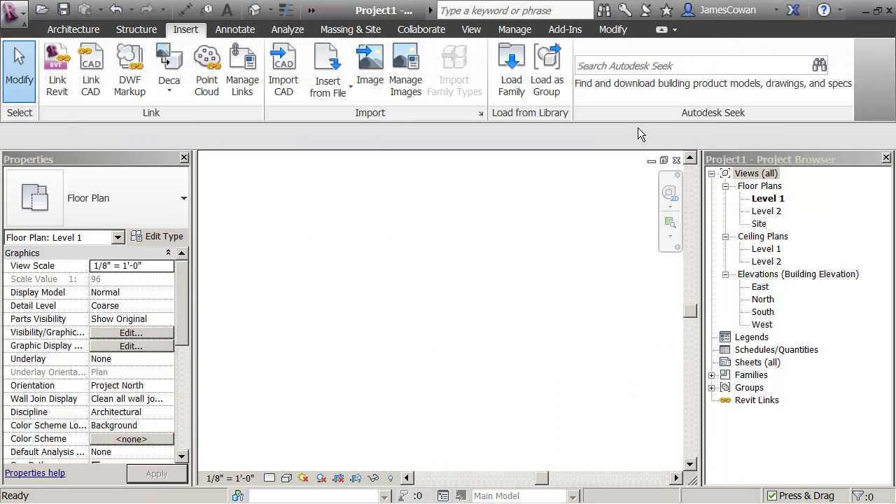
- Set up a CAD link to 01_Solar_House-FloorPlan-01GroundLevelAreas with Black and White colors and layers set to Specify
left_click(90, 80)
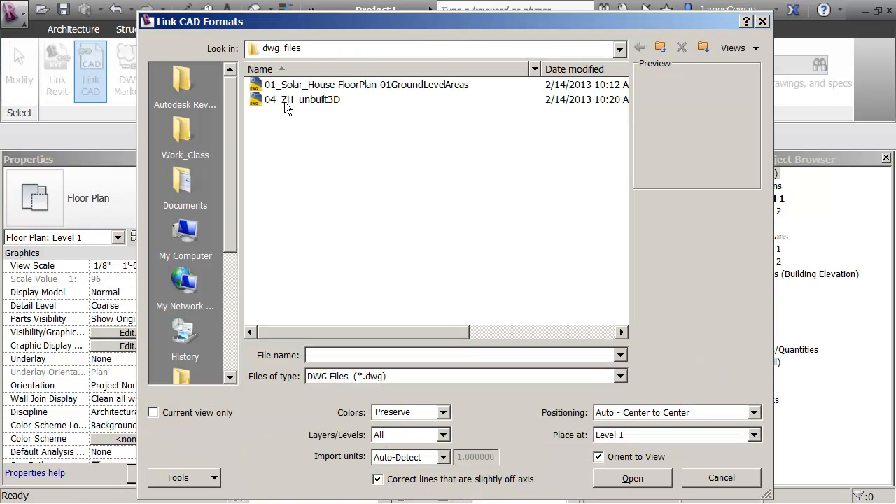
left_click(287, 85)
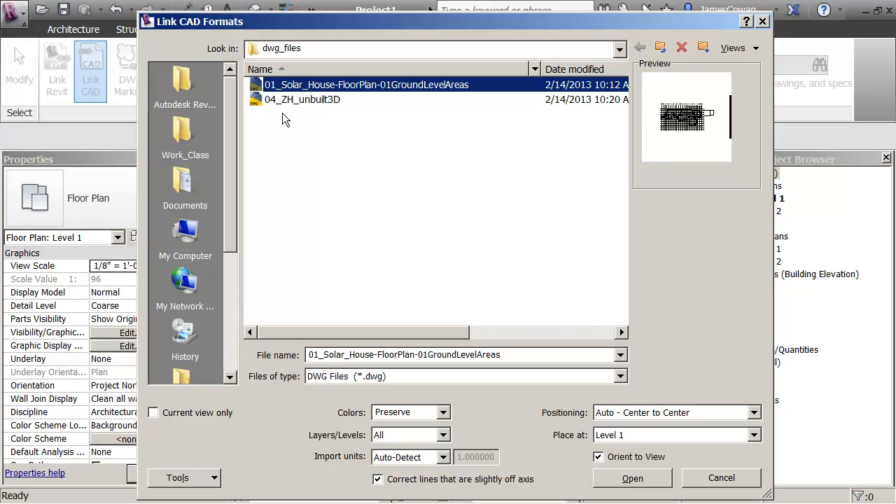
left_click_drag(430, 20, 381, 4)
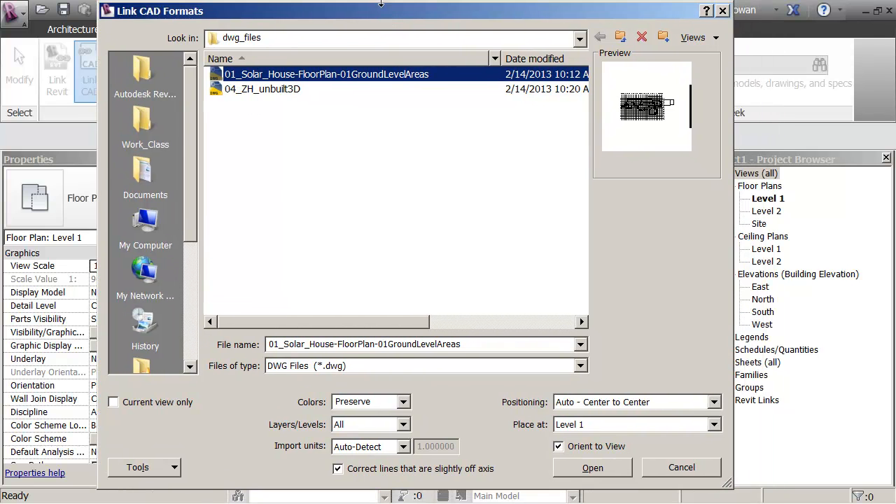
left_click(404, 402)
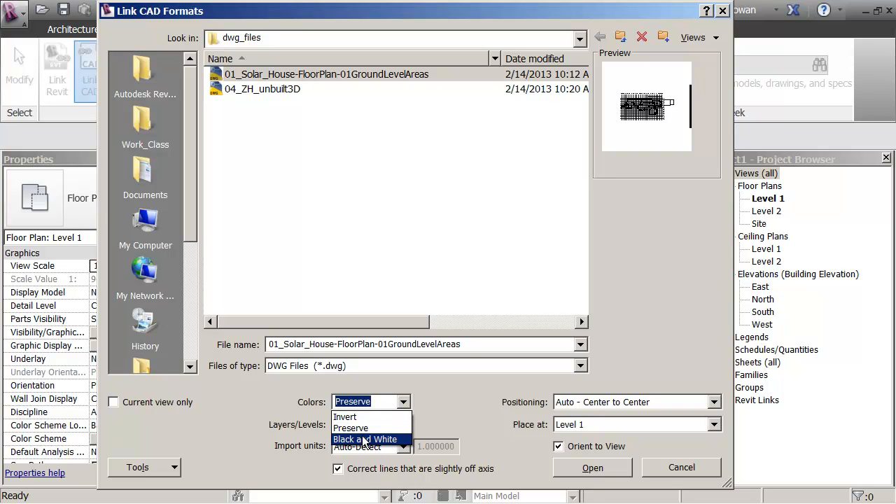
left_click(366, 440)
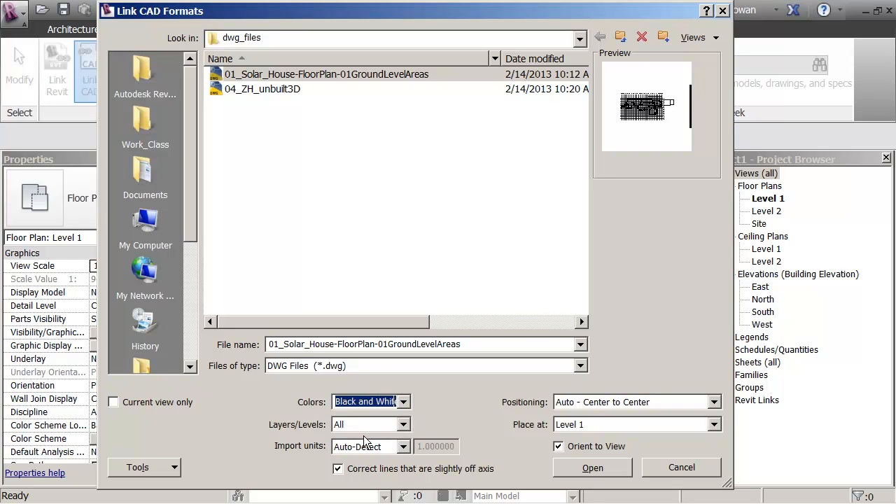
left_click(403, 424)
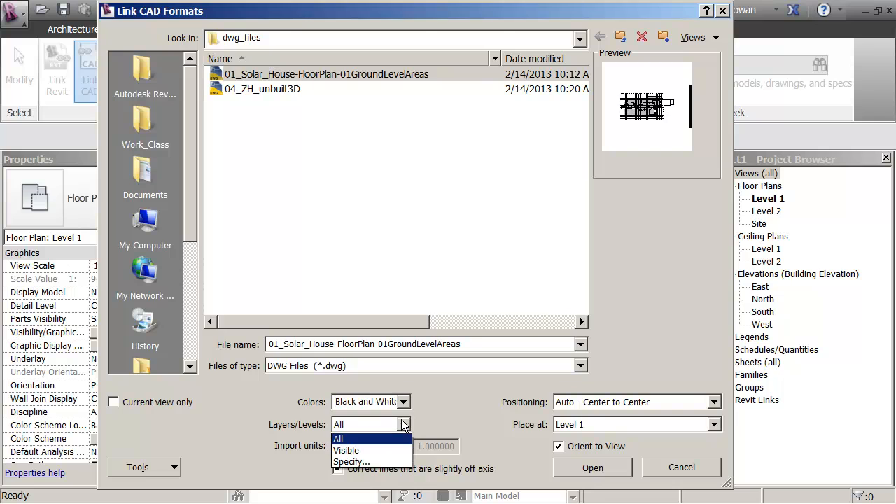
left_click(363, 461)
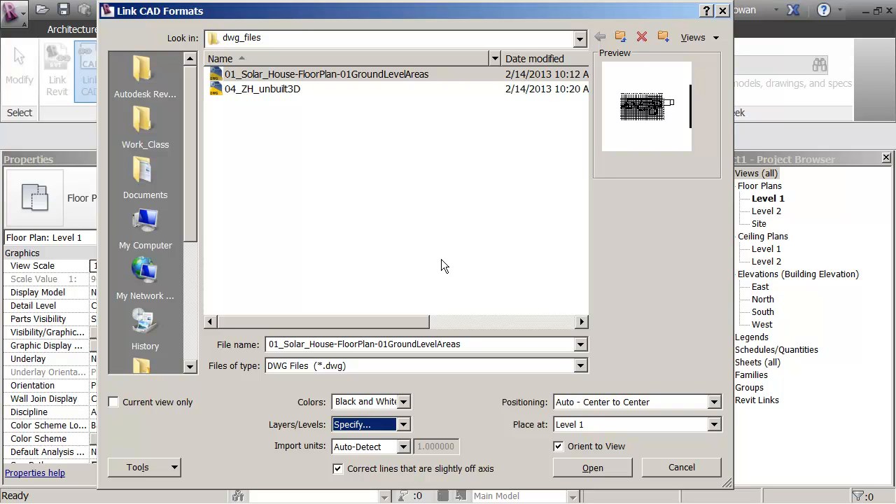
- Use Auto - Center to Center positioning, limit the link to the current view only, and proceed to the layer selection
left_click(714, 402)
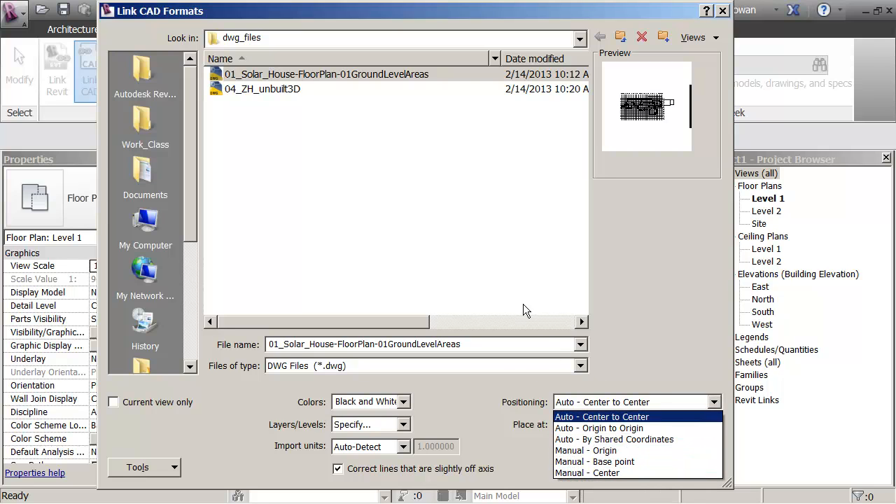
left_click(623, 402)
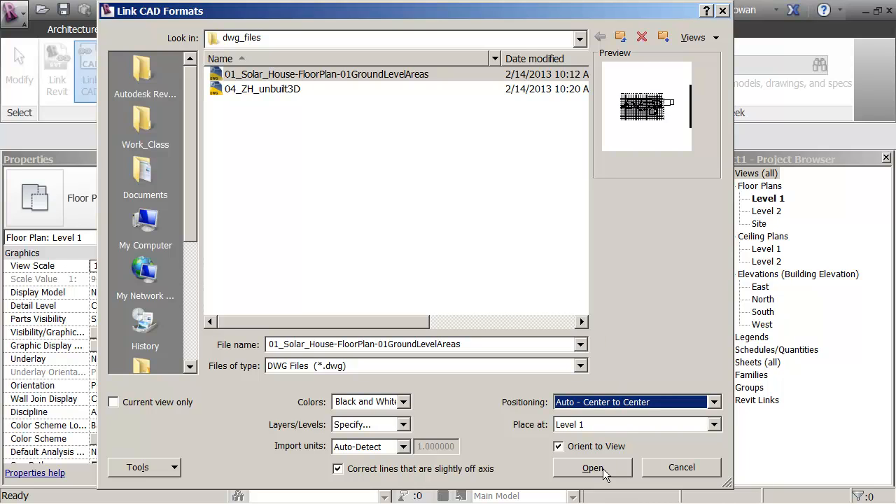
left_click(114, 403)
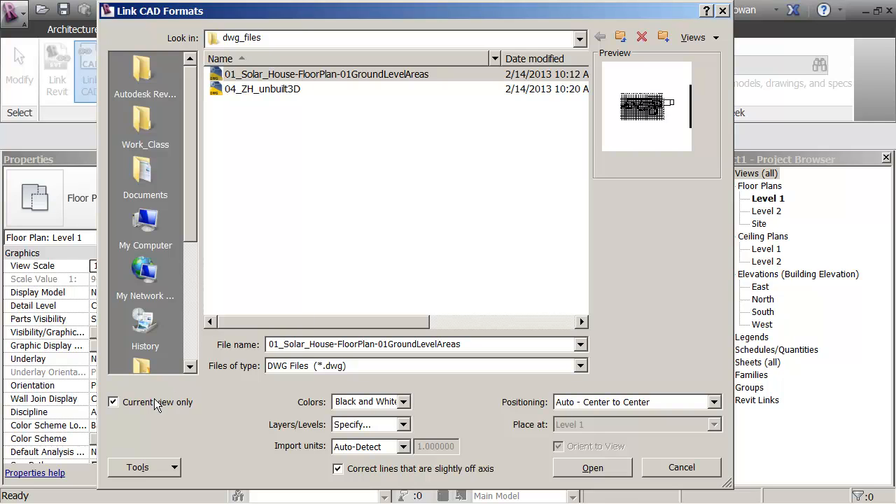
left_click(343, 471)
left_click(343, 471)
left_click(604, 468)
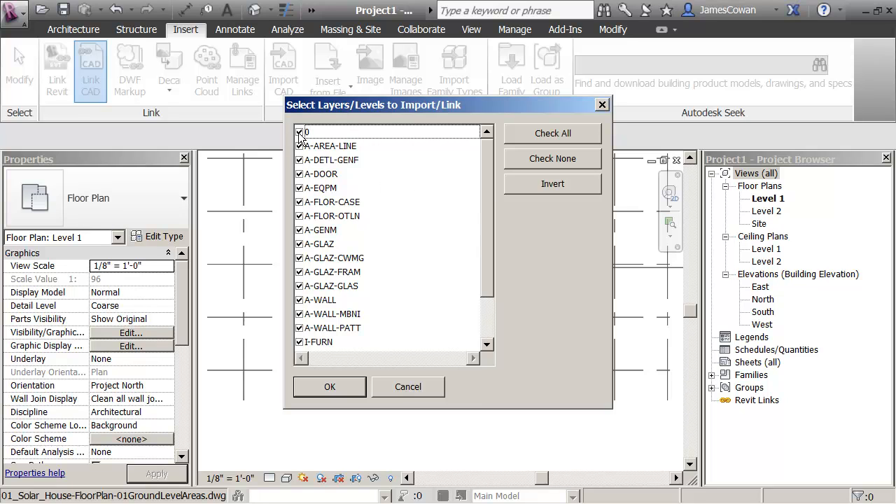
- Exclude the A-EQPM and A-WALL-PATT layers and complete the CAD link
left_click(299, 188)
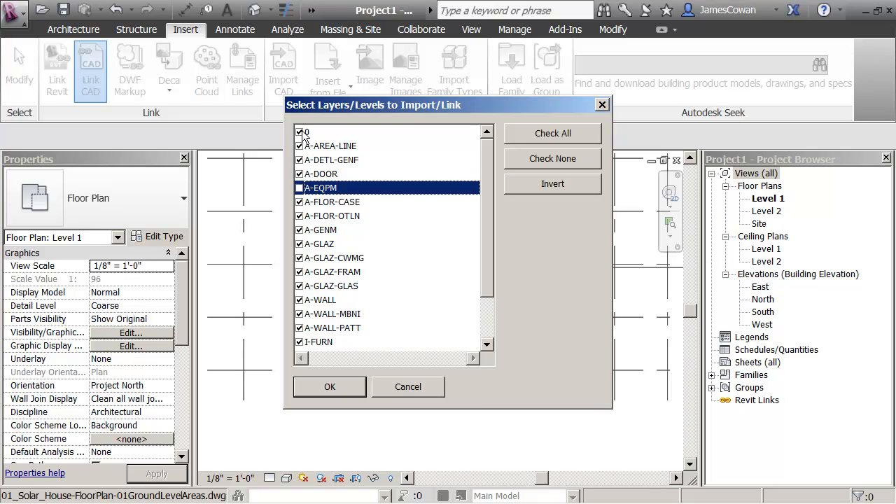
left_click(300, 328)
left_click(301, 327)
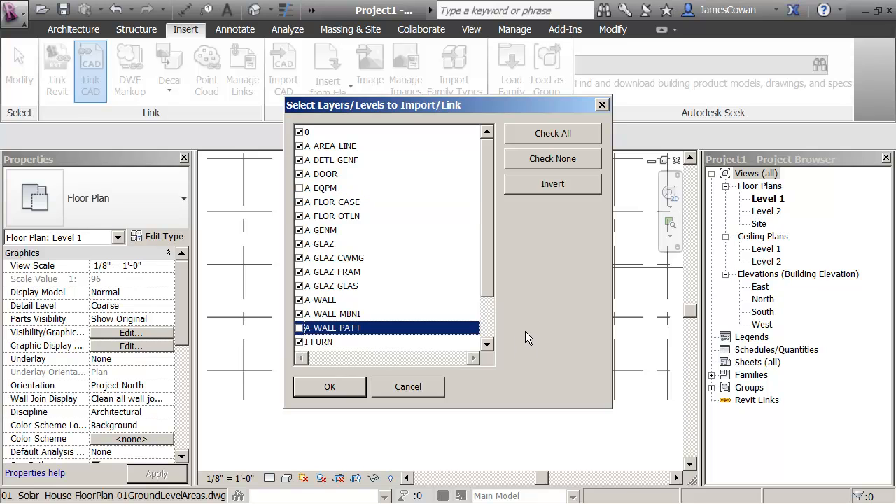
left_click(348, 387)
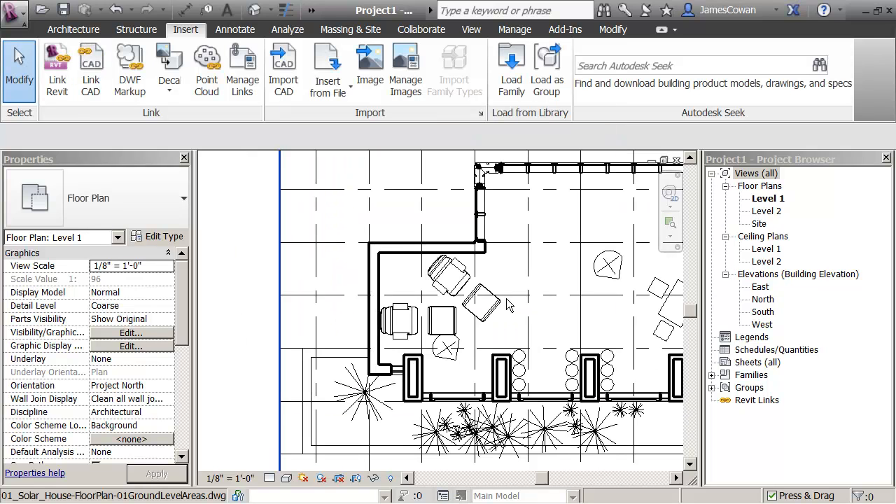
- Shift the linked floor plan drawing slightly within the Level 1 view and pin it in place
scroll(518, 308, "down", 3)
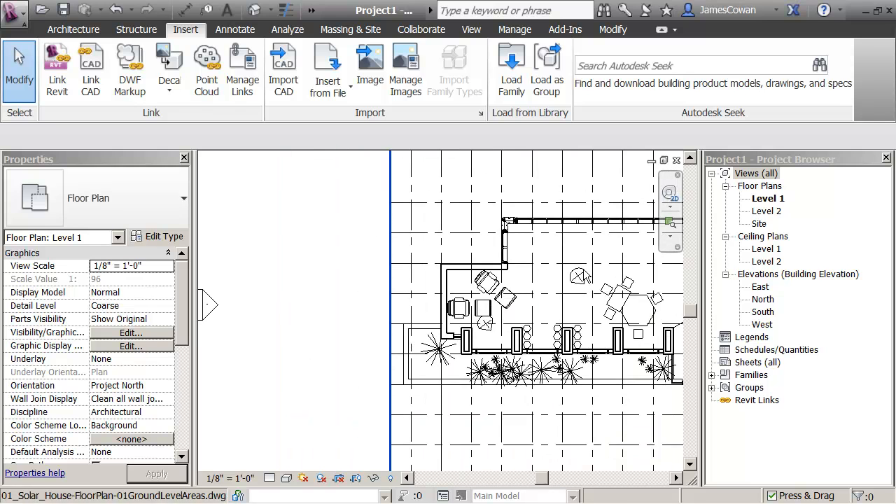
scroll(516, 268, "down", 2)
middle_click_drag(483, 277, 376, 290)
scroll(401, 281, "down", 2)
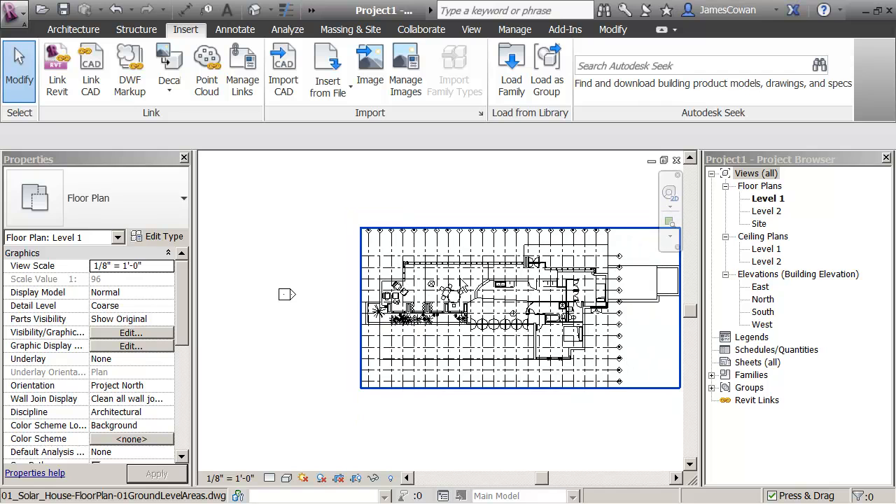
left_click(496, 237)
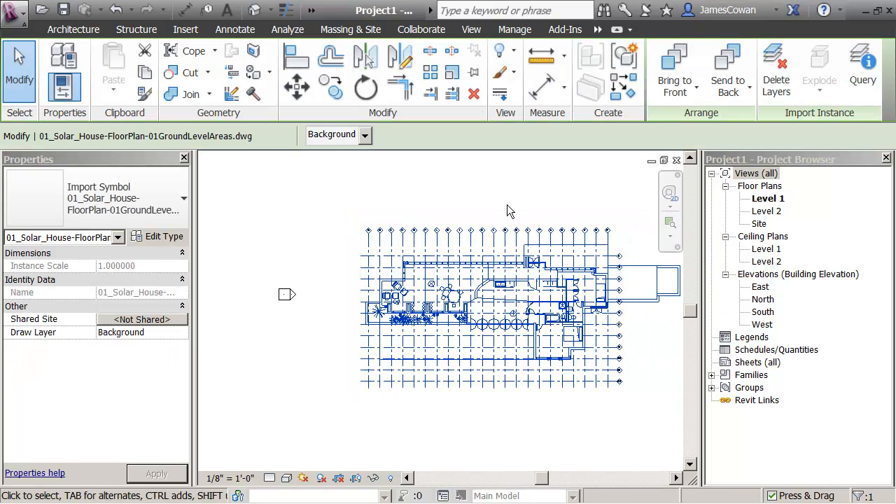
left_click(545, 215)
left_click(525, 239)
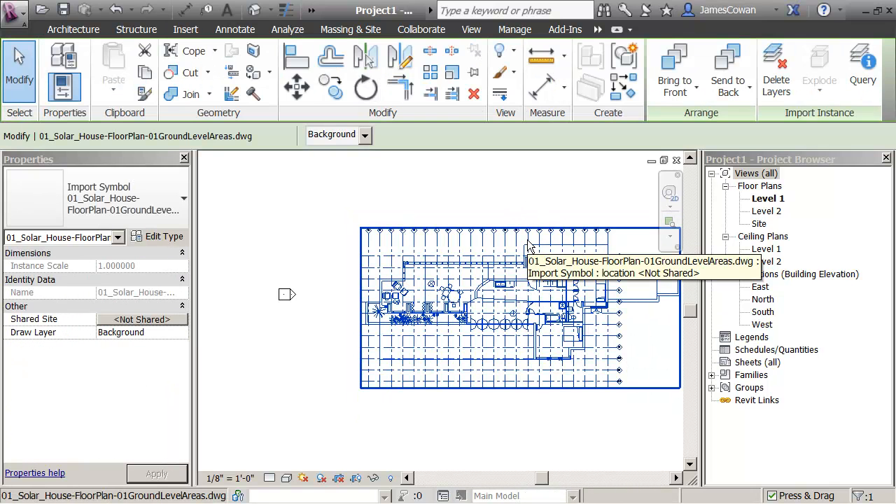
left_click_drag(512, 248, 492, 212)
scroll(471, 224, "down", 1)
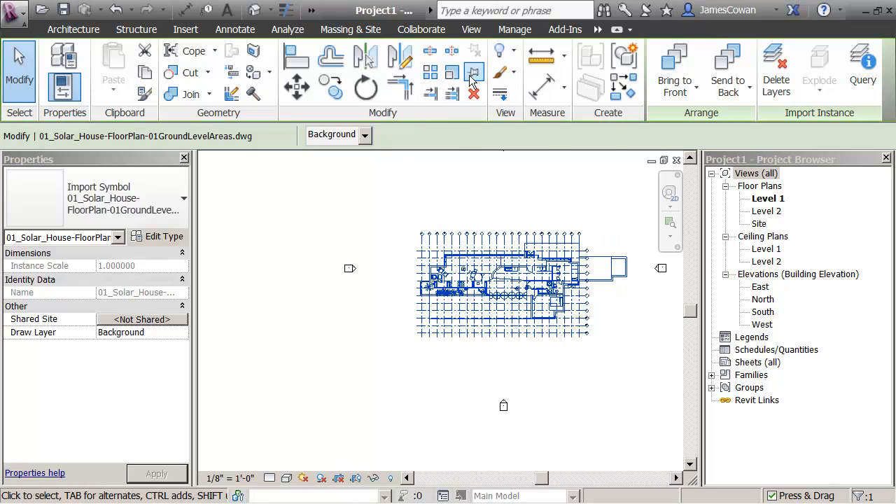
left_click(472, 75)
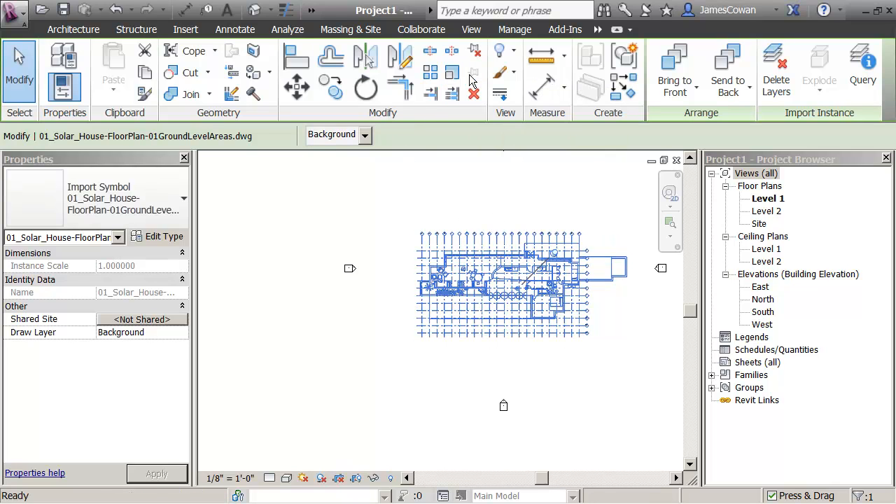
left_click(396, 280)
- Hide the linked drawing's S-GRID layer in the Level 1 view through the Visibility/Graphic Overrides for imported categories
scroll(607, 250, "up", 5)
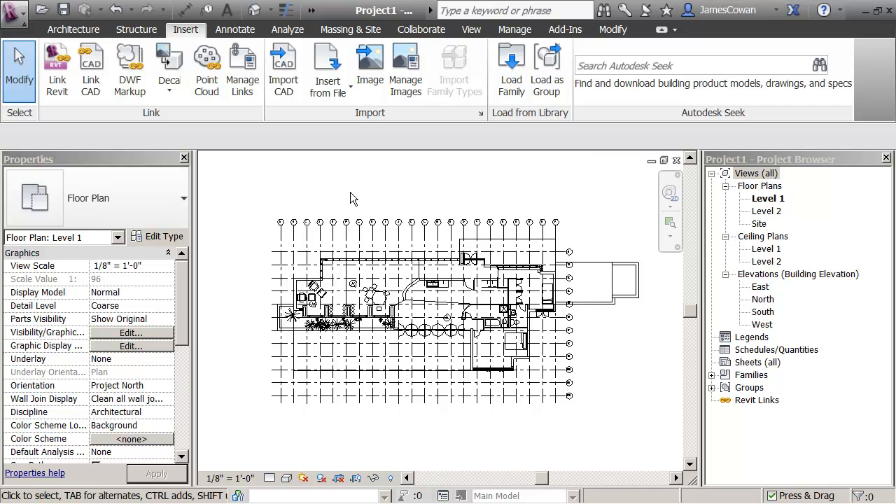
key("v")
key("v")
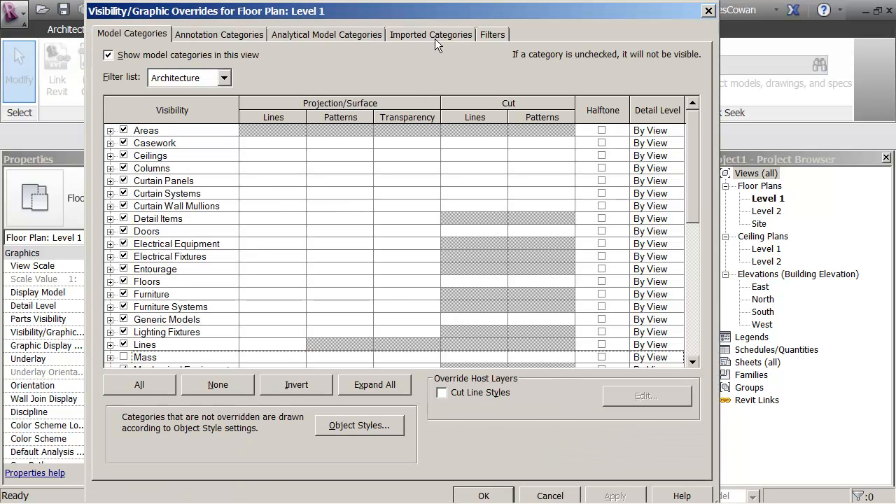
left_click(435, 34)
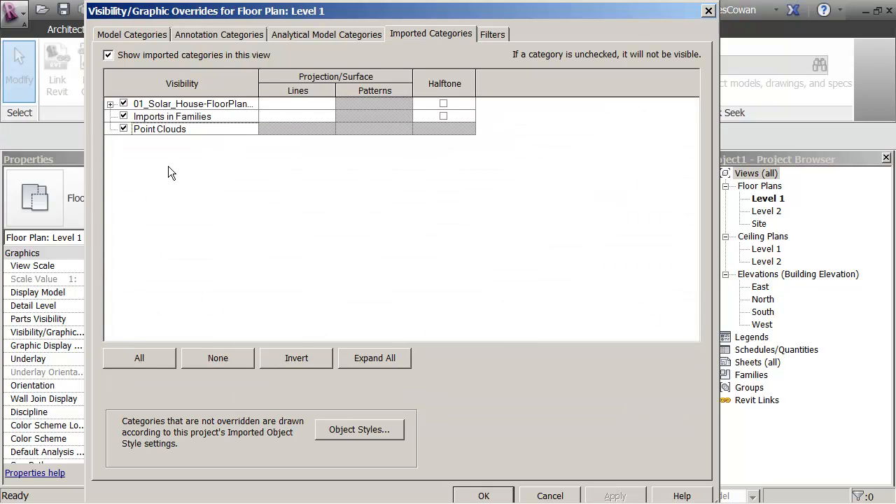
left_click(112, 105)
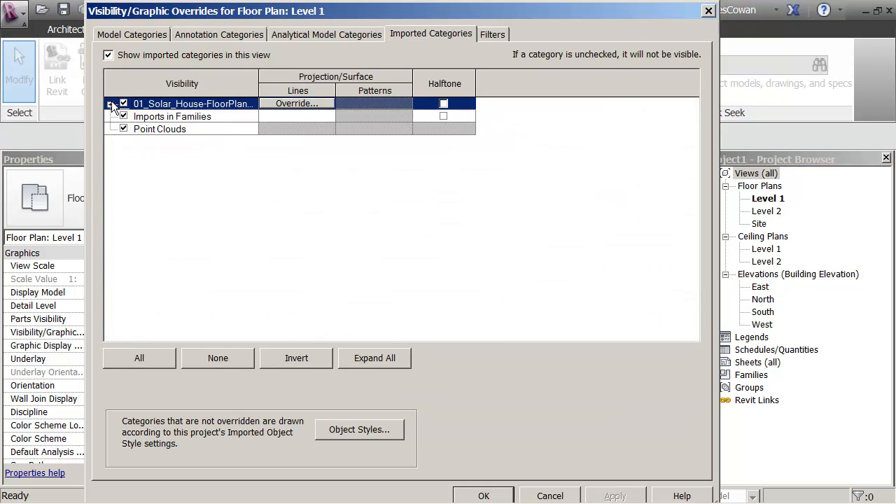
left_click(110, 104)
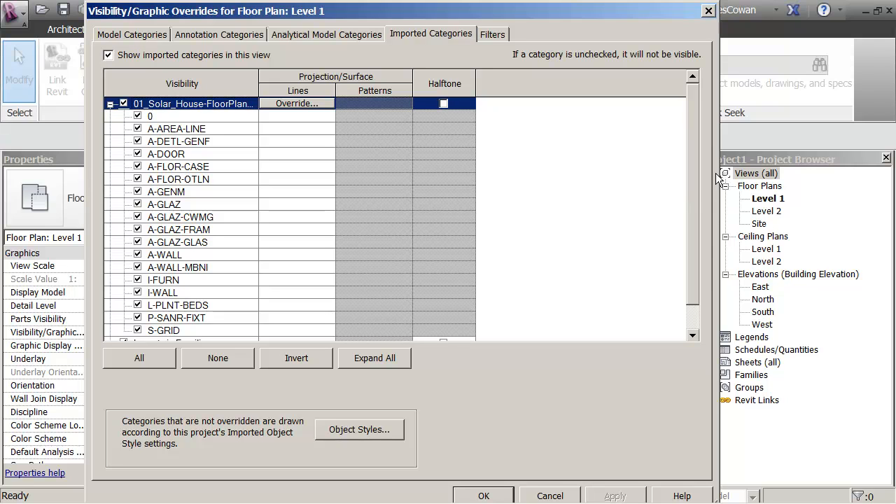
left_click(138, 330)
left_click(613, 494)
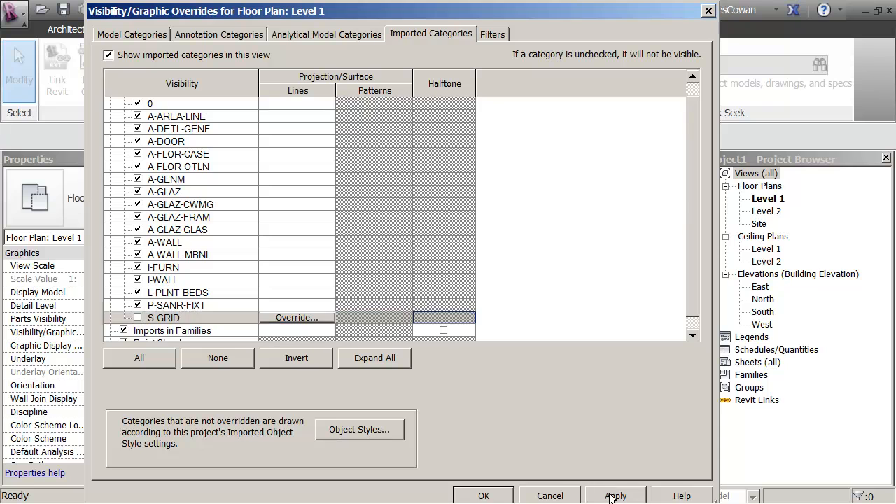
left_click(480, 494)
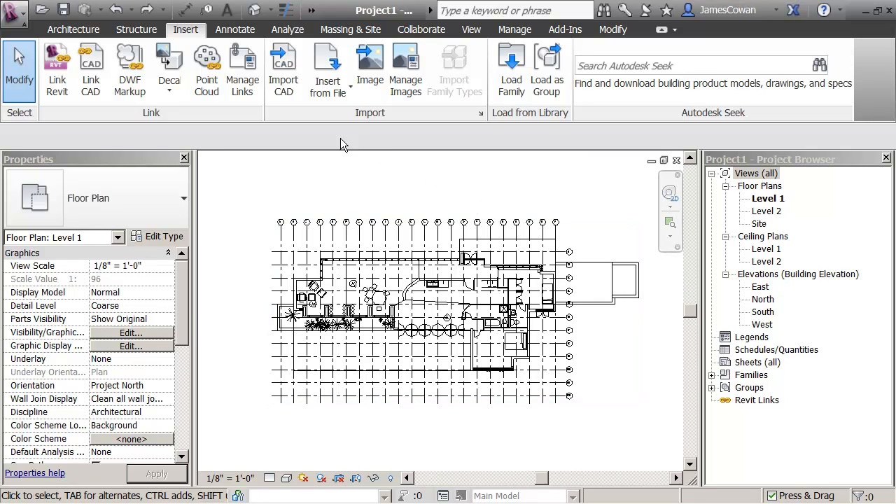
- Place project grids by picking the linked drawing's first thirteen vertical grid lines, starting from the westernmost one, with zero offset
left_click(89, 33)
left_click(773, 82)
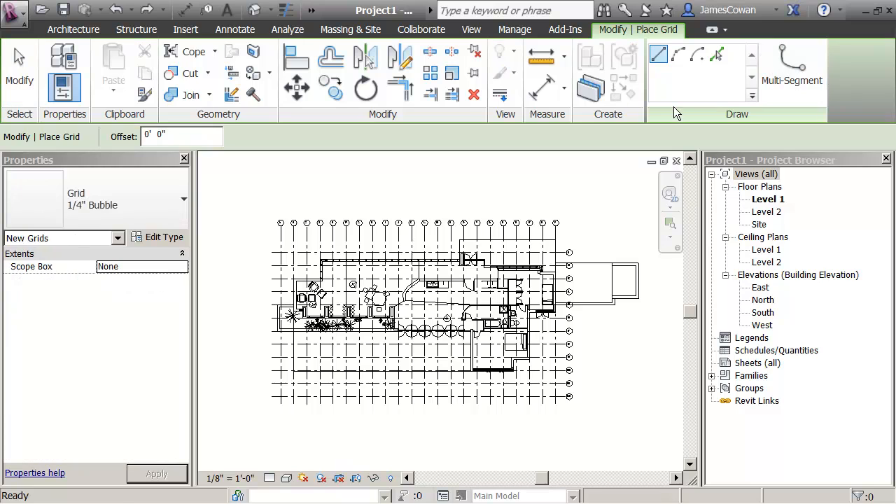
left_click(715, 56)
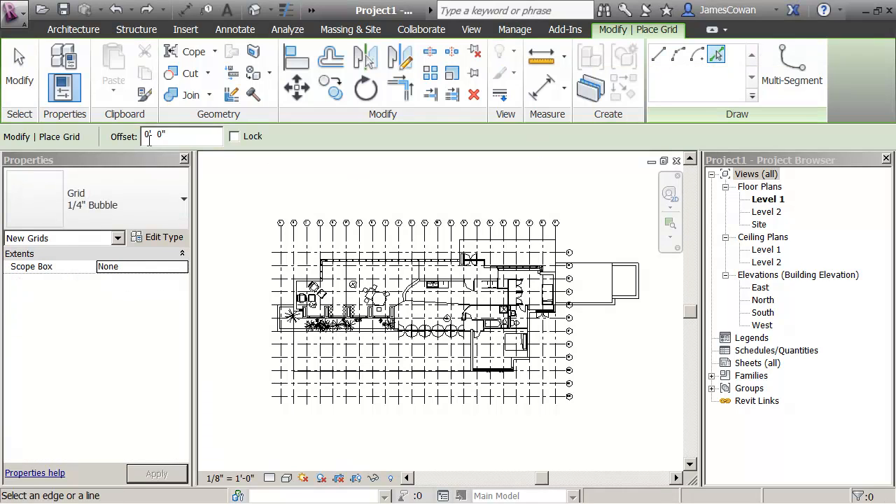
left_click(281, 247)
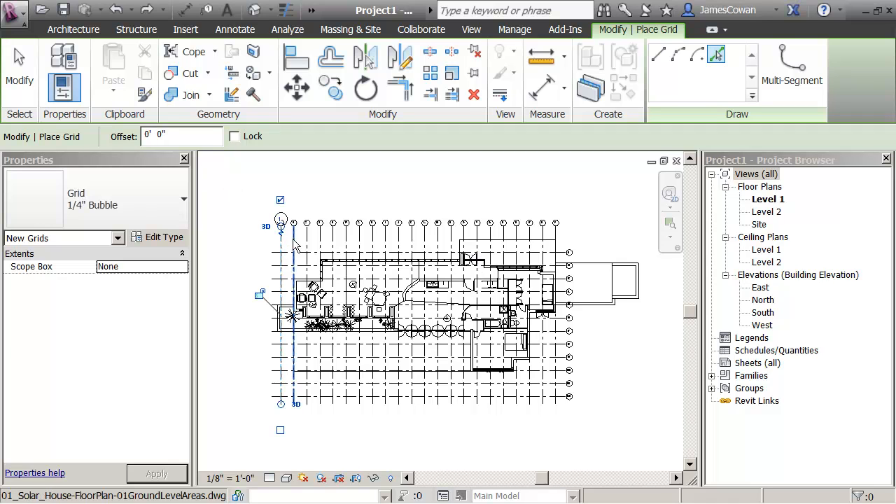
left_click(293, 241)
left_click(305, 241)
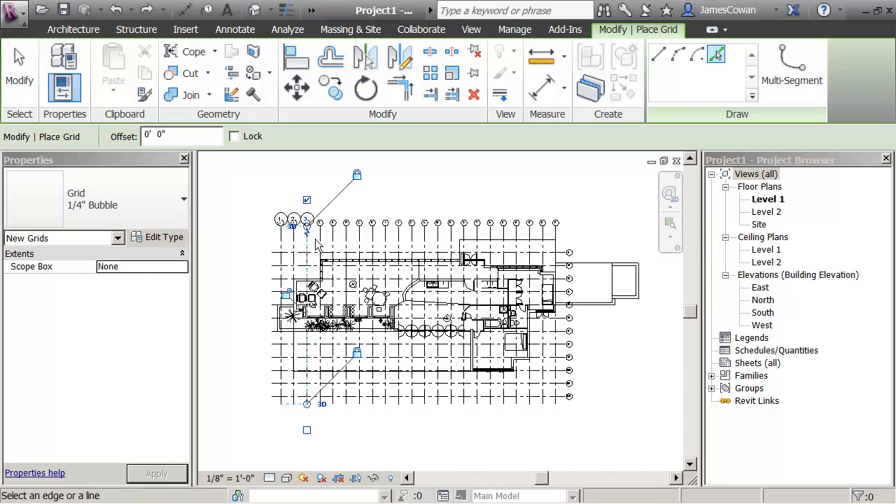
left_click(320, 245)
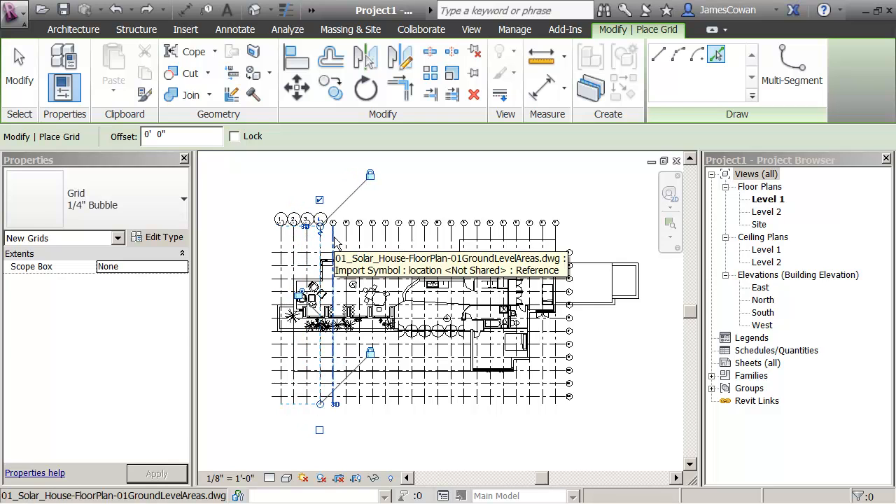
left_click(333, 244)
left_click(345, 241)
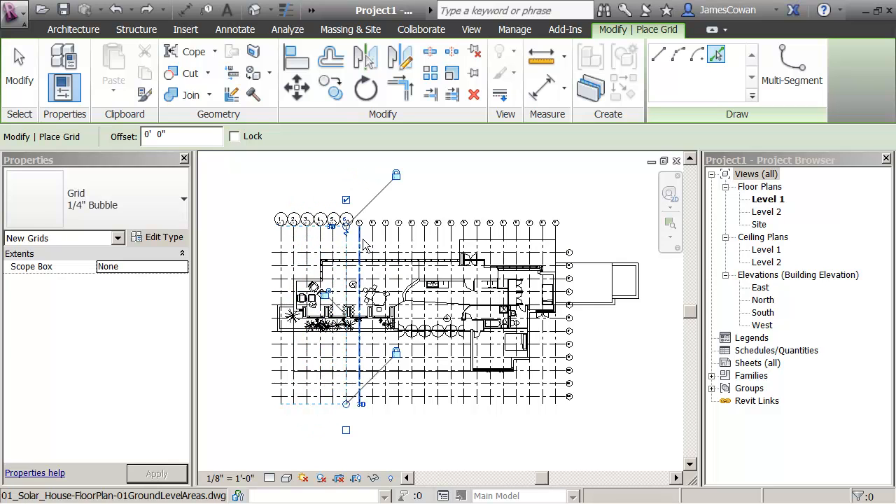
left_click(360, 241)
left_click(373, 242)
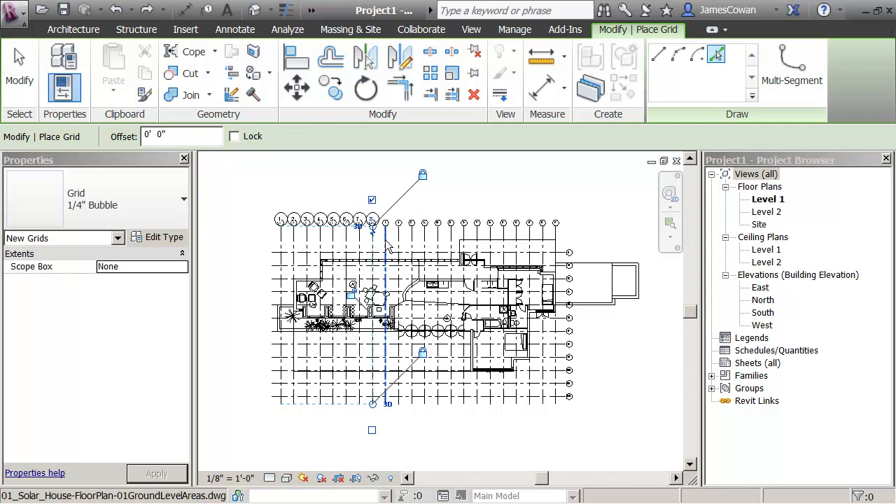
left_click(386, 241)
left_click(398, 241)
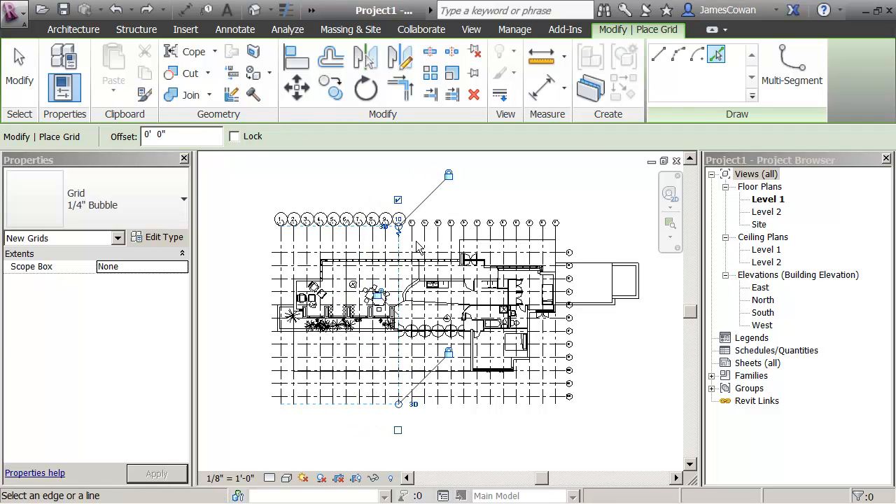
left_click(413, 242)
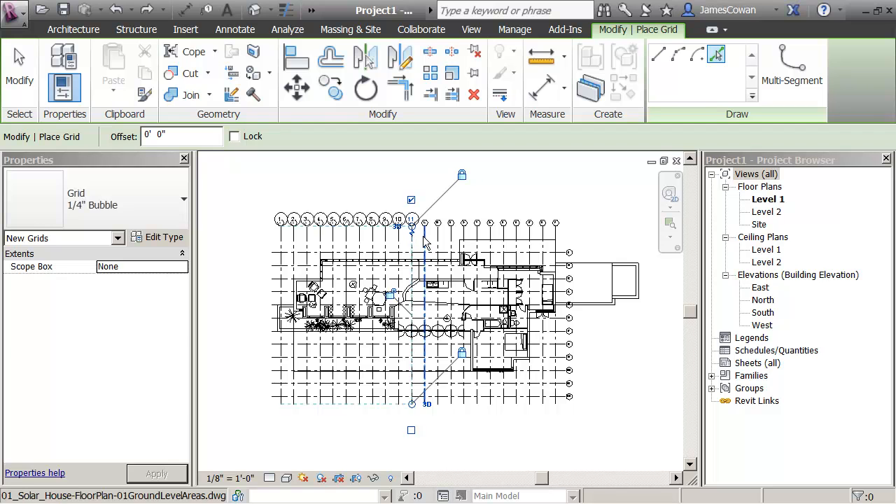
left_click(425, 242)
left_click(438, 245)
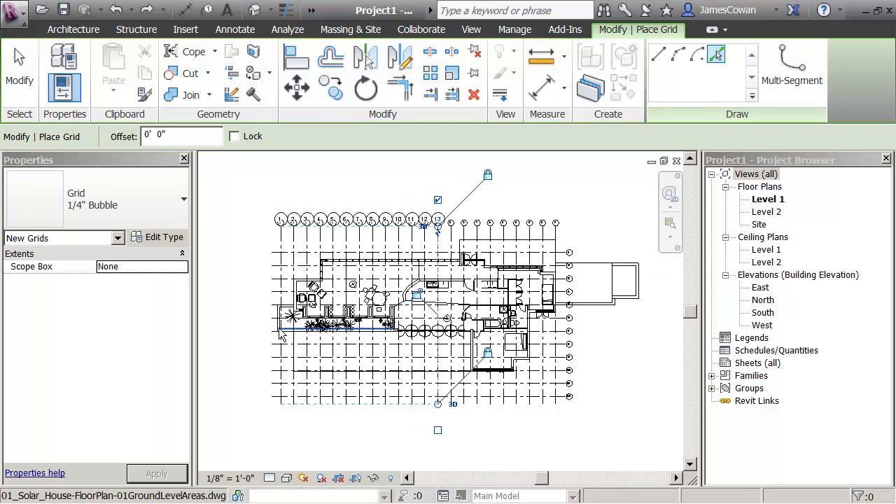
- Place a grid on the linked drawing's uppermost horizontal grid line and rename it A
left_click(275, 255)
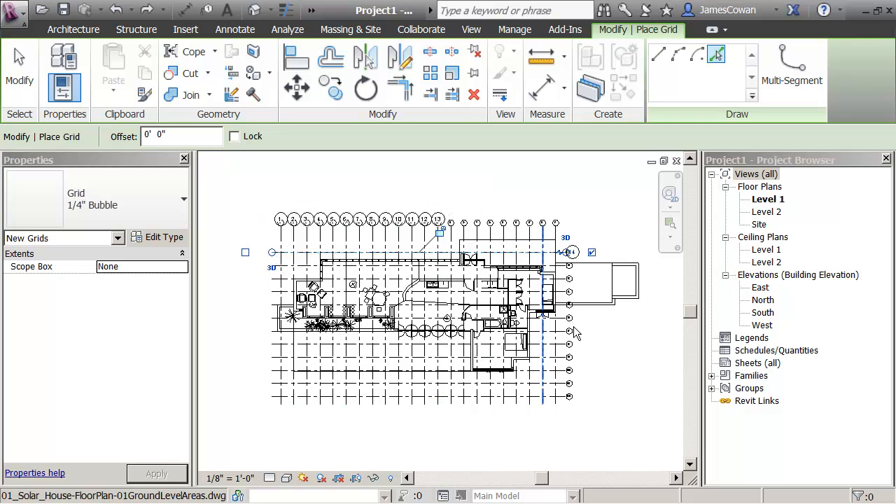
key("Escape")
key("Escape")
scroll(622, 270, "up", 4)
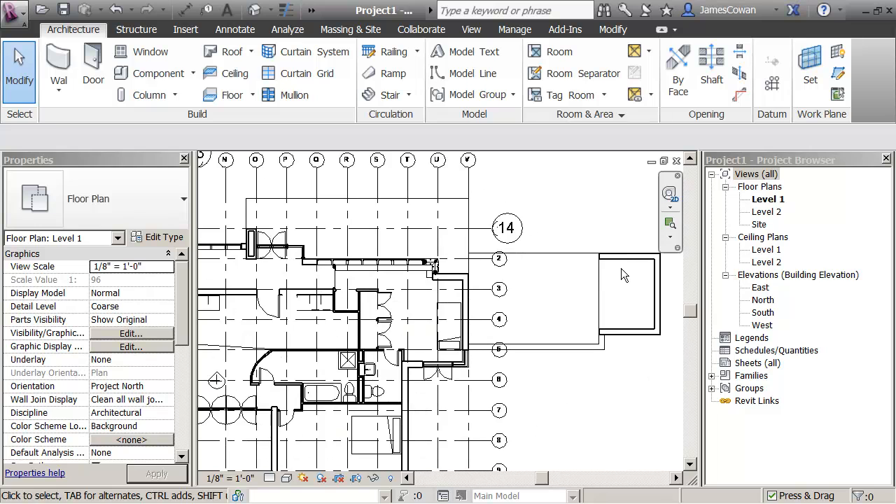
left_click(515, 227)
left_click(511, 229)
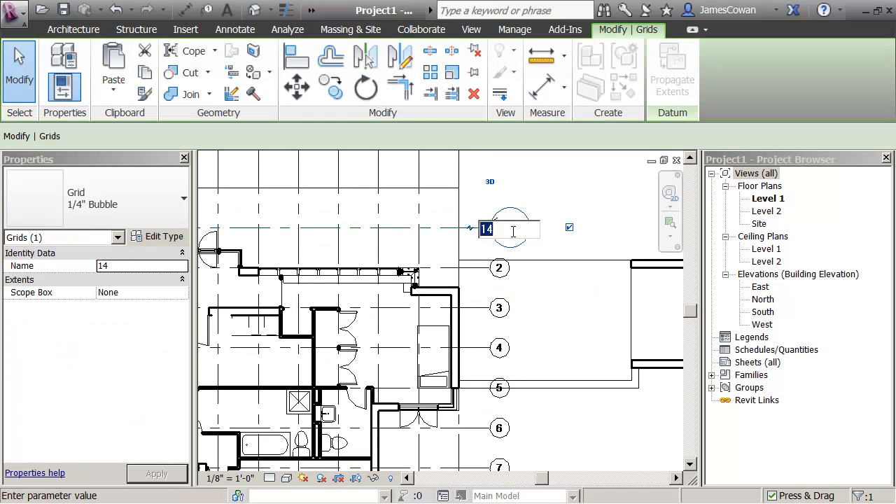
type("A")
key("Return")
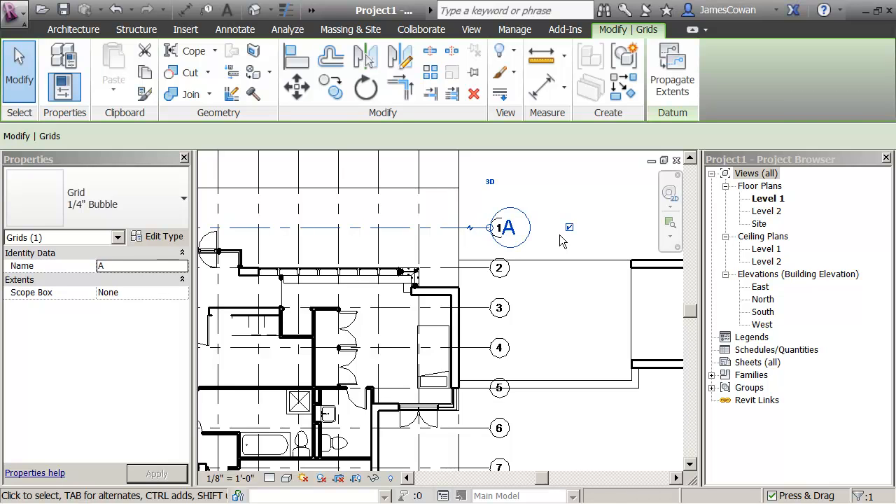
scroll(511, 315, "down", 3)
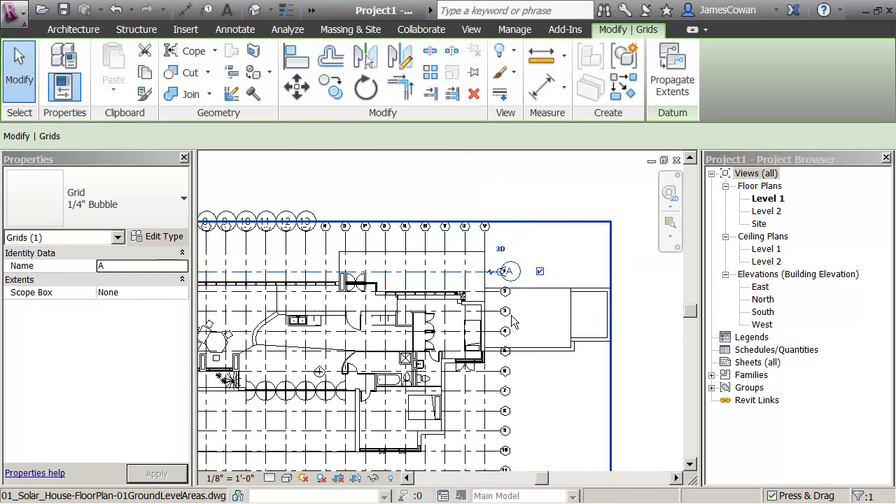
scroll(513, 321, "down", 2)
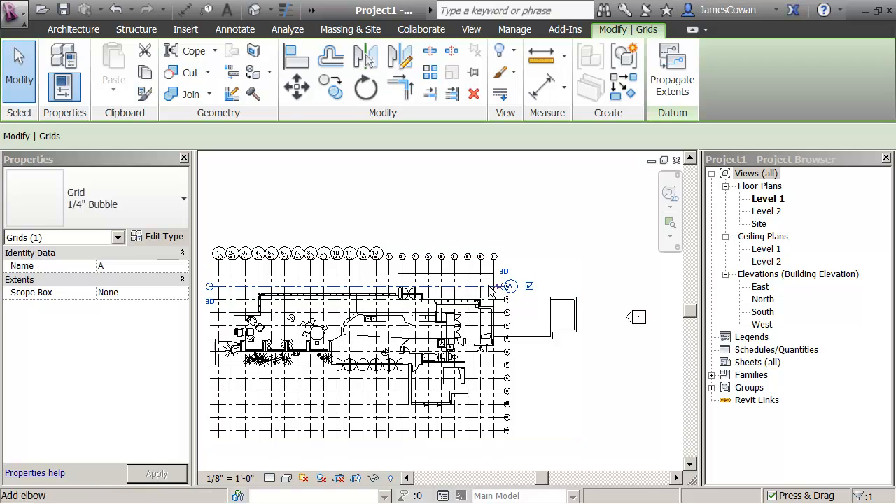
- Undo the horizontal grid's renaming and all the grids placed over the linked drawing
left_click(437, 216)
scroll(437, 215, "up", 4)
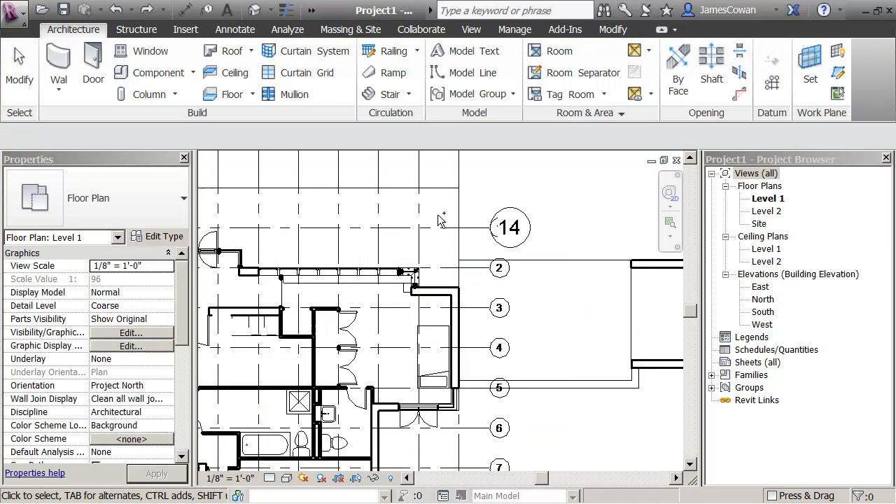
scroll(439, 216, "down", 4)
key("ctrl+z")
key("ctrl+z")
key("ctrl+z")
key("ctrl+z")
key("ctrl+z")
key("ctrl+z")
key("ctrl+z")
key("ctrl+z")
key("ctrl+z")
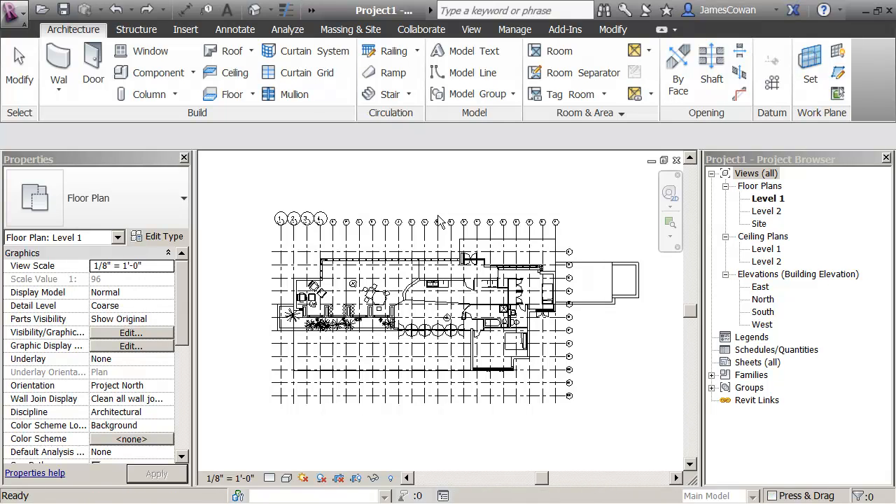
- Place a grid by picking the linked drawing's westernmost vertical grid line and rename it A
scroll(258, 231, "up", 4)
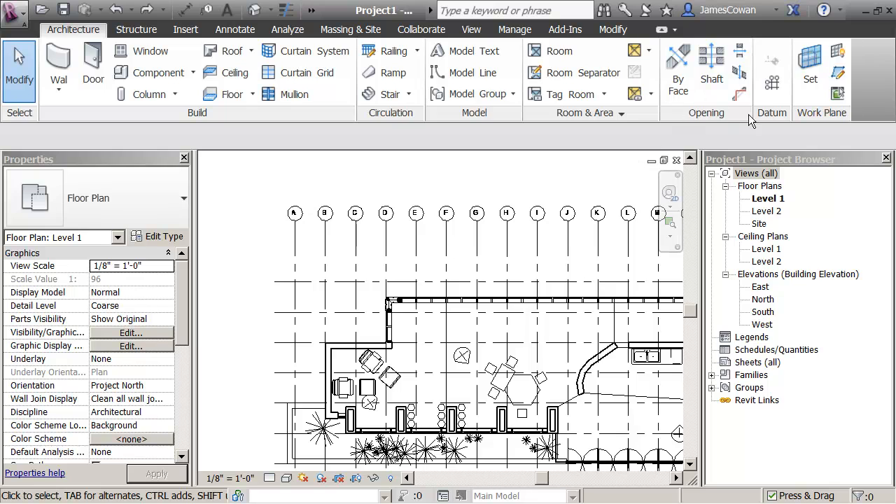
left_click(771, 83)
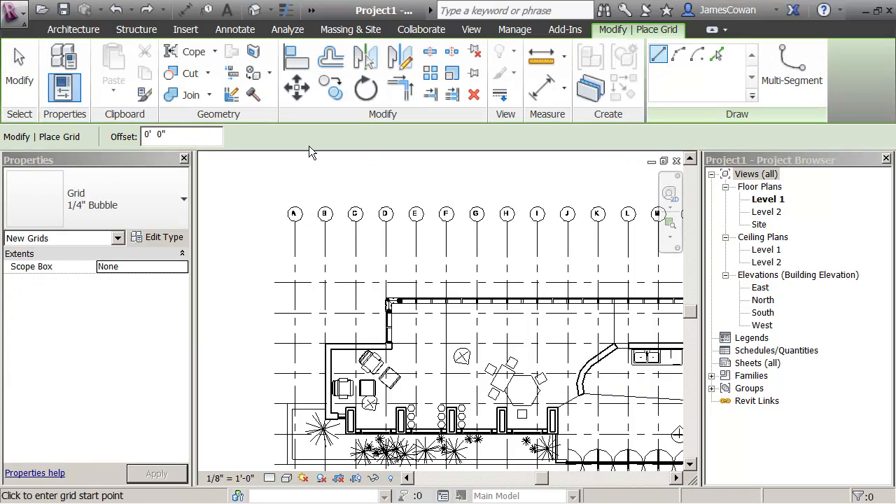
left_click(716, 54)
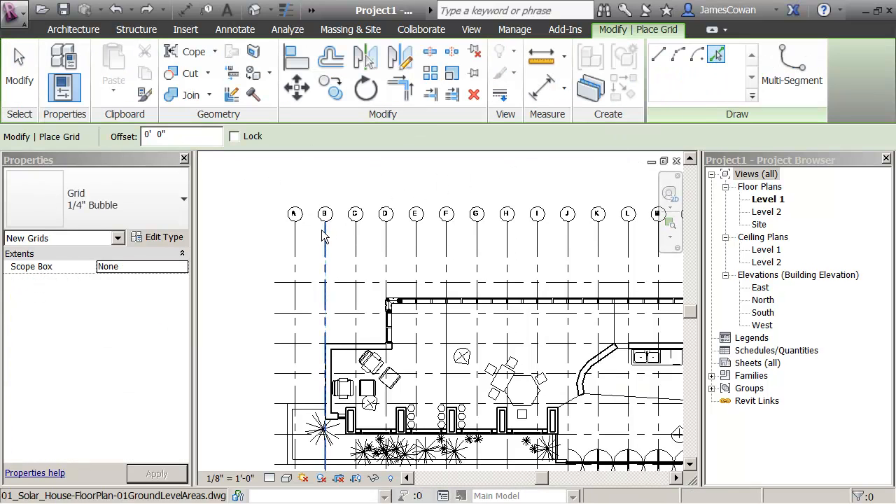
left_click(296, 237)
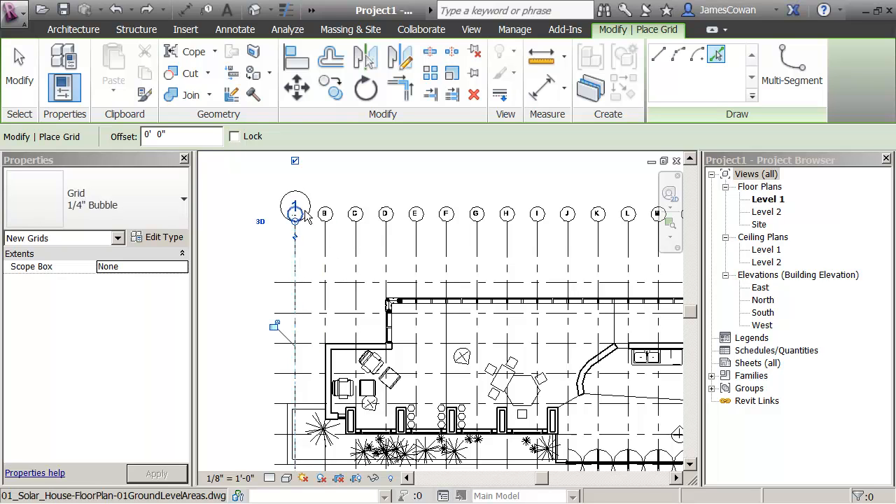
left_click(299, 203)
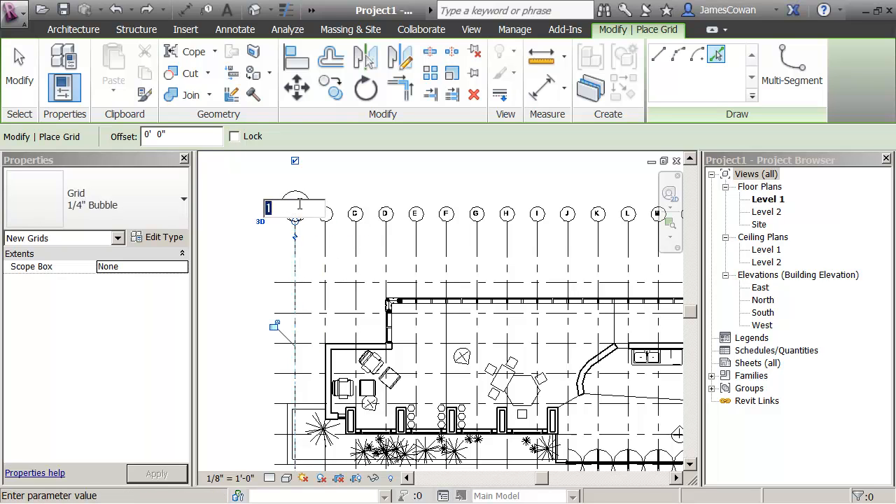
key("Return")
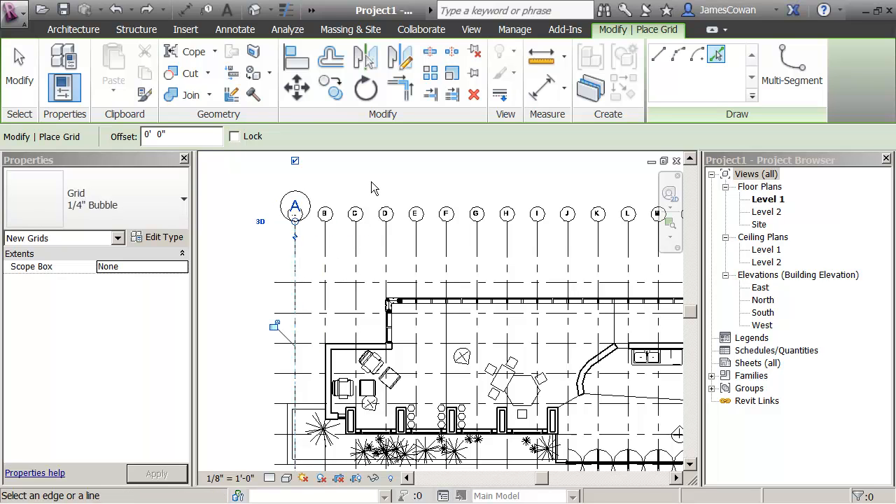
- Place grids on the linked drawing's next six vertical grid lines, B through G
left_click(330, 243)
left_click(360, 249)
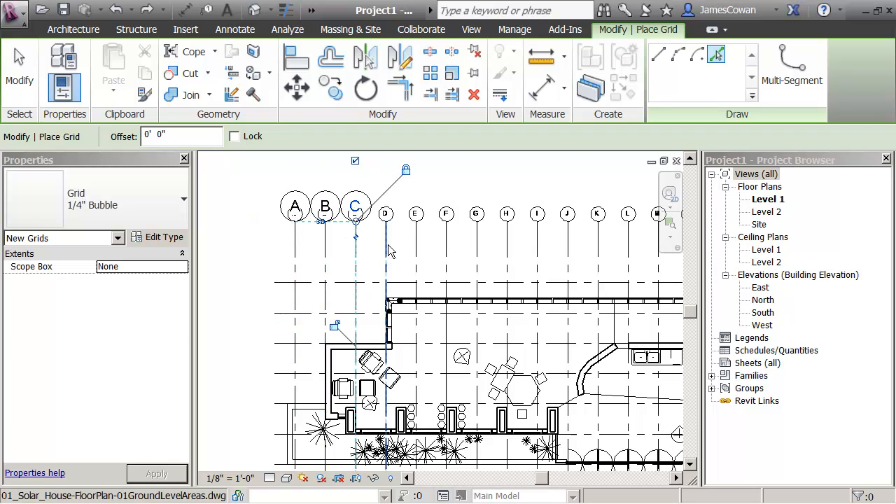
left_click(389, 251)
left_click(418, 251)
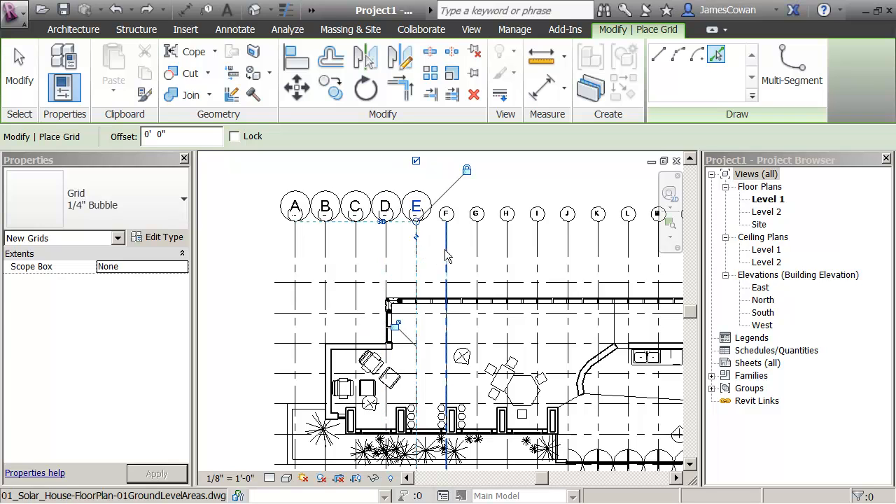
left_click(448, 256)
left_click(478, 256)
- Place a grid on the linked drawing's uppermost horizontal grid line and name it 1
scroll(536, 265, "down", 1)
middle_click_drag(516, 272, 293, 262)
middle_click_drag(497, 232, 413, 230)
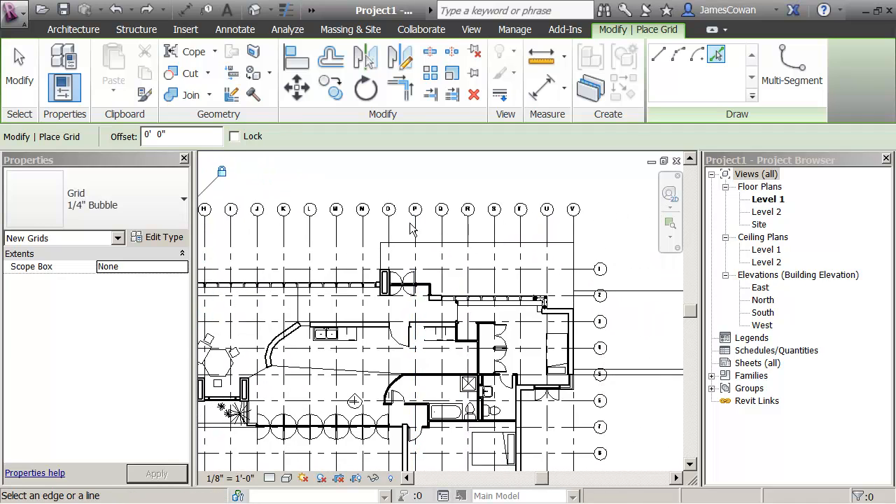
left_click(508, 269)
left_click(607, 269)
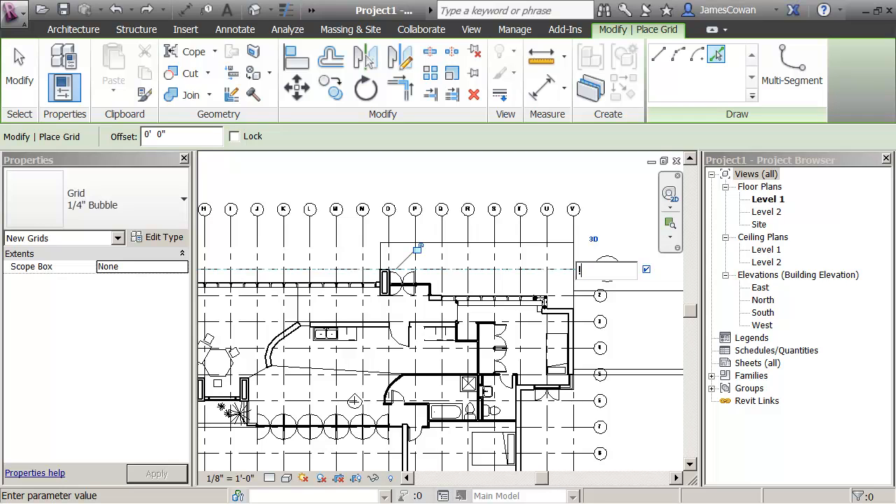
key("BackSpace")
type("1")
left_click(604, 207)
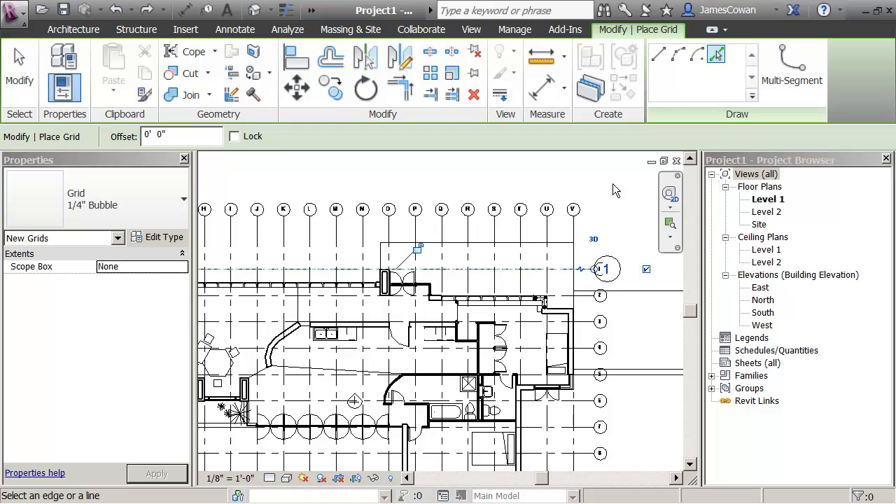
- Place grids on the linked drawing's horizontal grid lines 2, 3 and 4, and finish placing grids
left_click(576, 299)
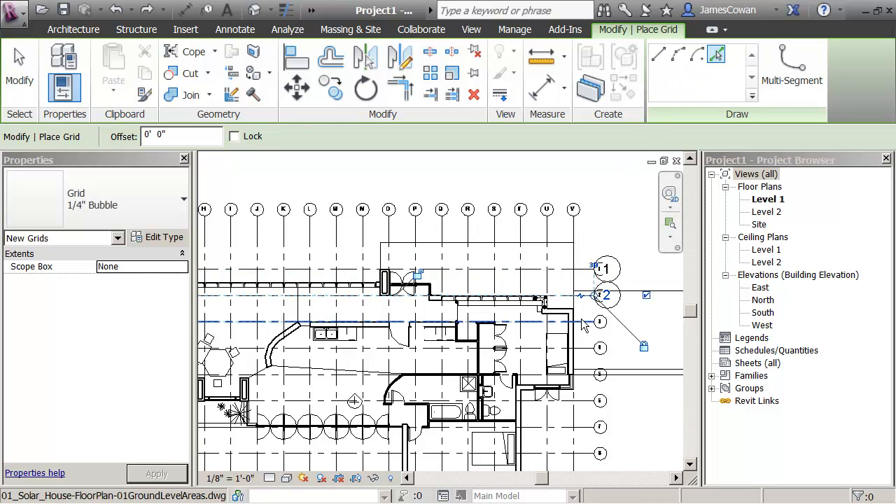
left_click(583, 324)
left_click(583, 348)
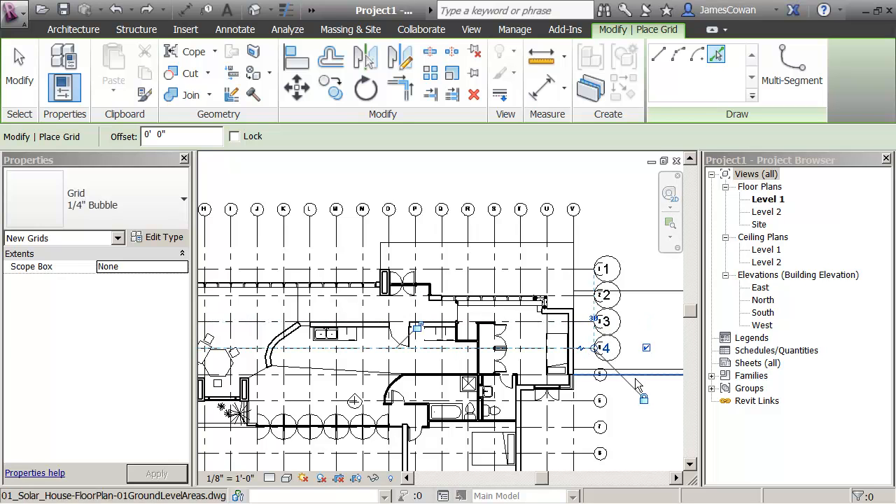
key("Escape")
key("Escape")
- Draw a short Generic - 8" wall segment by its centerline along the horizontal wall north of the armchairs
middle_click_drag(310, 296, 493, 217)
scroll(316, 248, "up", 1)
middle_click_drag(352, 246, 464, 243)
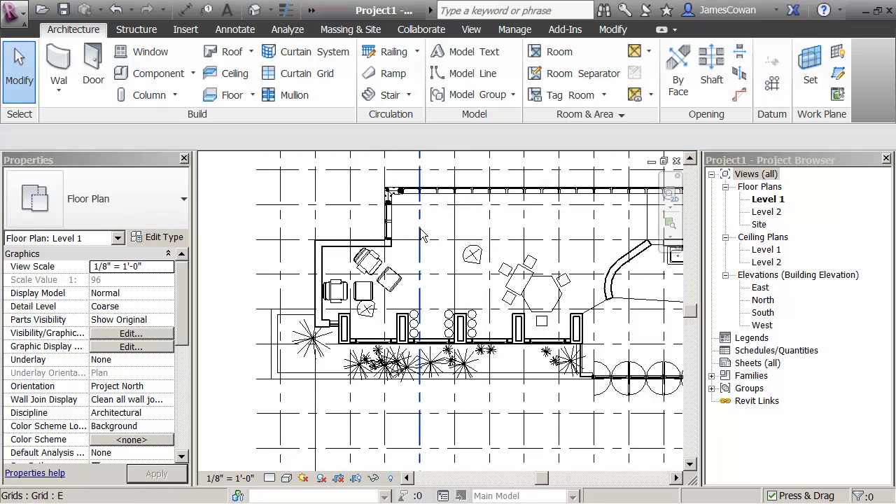
scroll(420, 228, "up", 1)
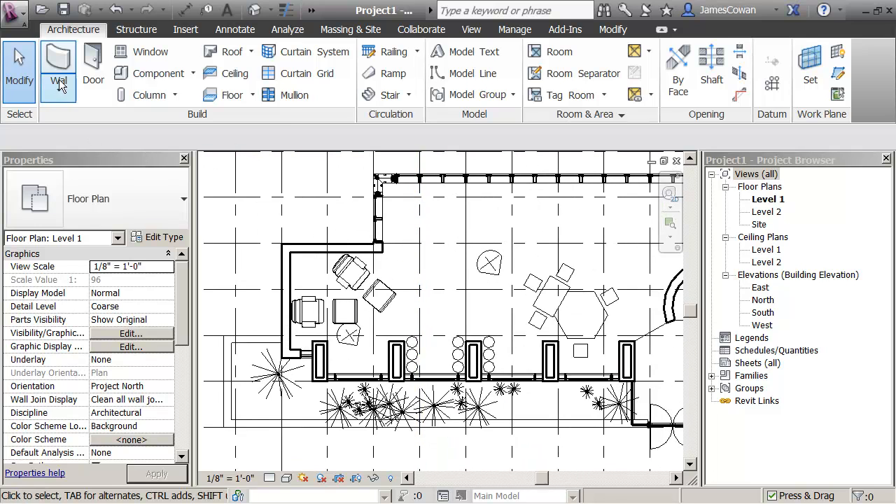
left_click(58, 57)
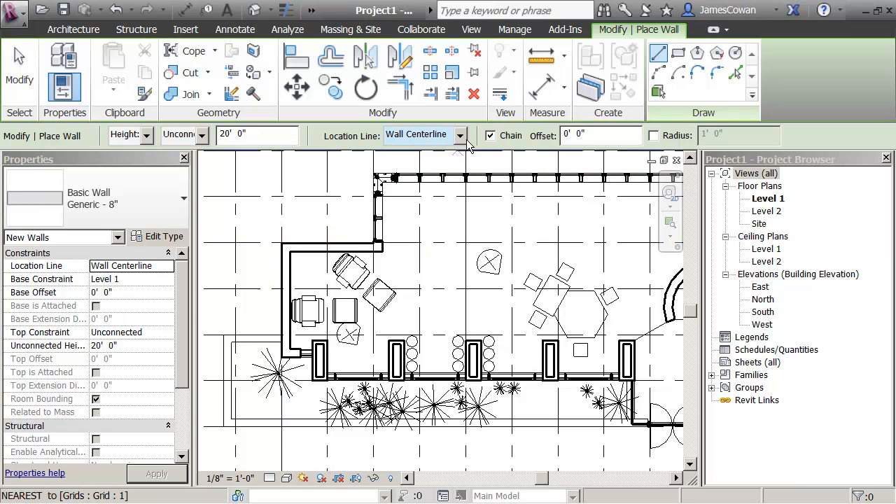
left_click(310, 245)
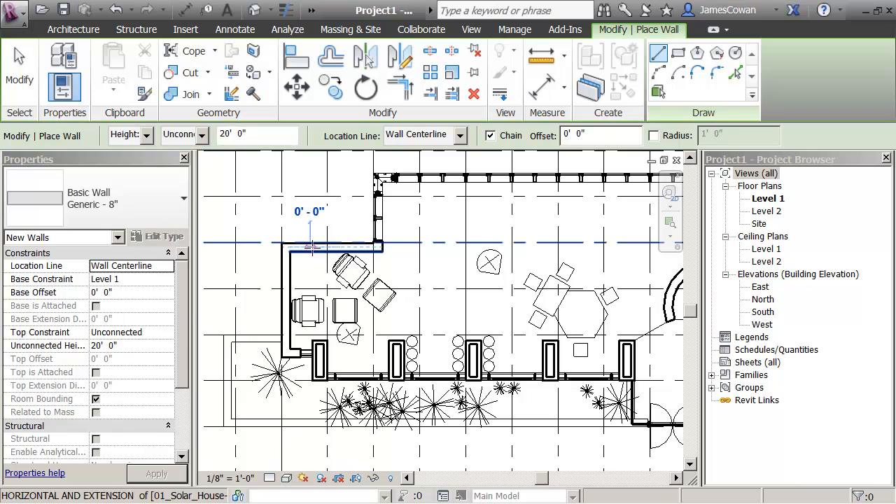
left_click(350, 245)
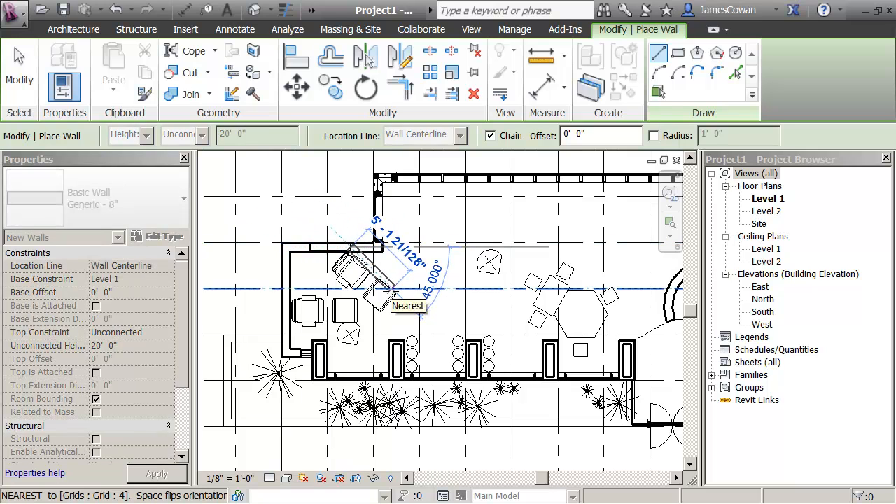
key("Escape")
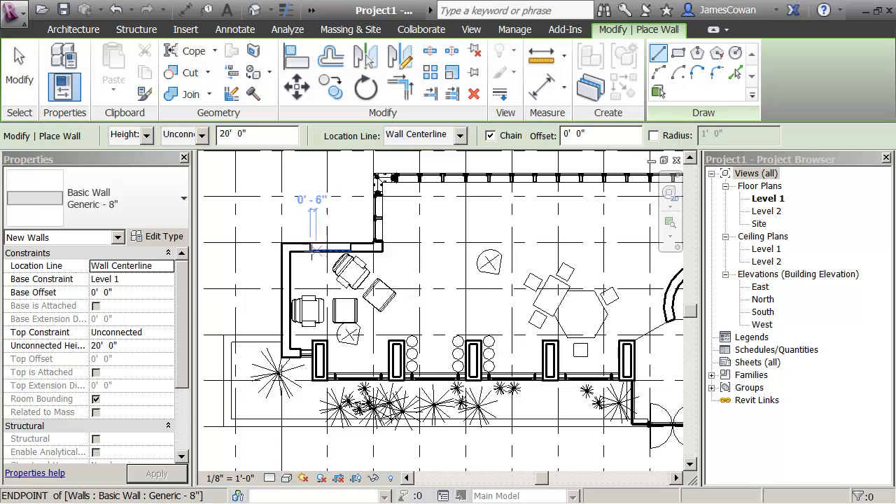
- Draw a vertical wall segment about 3'-6" long over the west wall beside the armchairs and finish placing walls
left_click(285, 271)
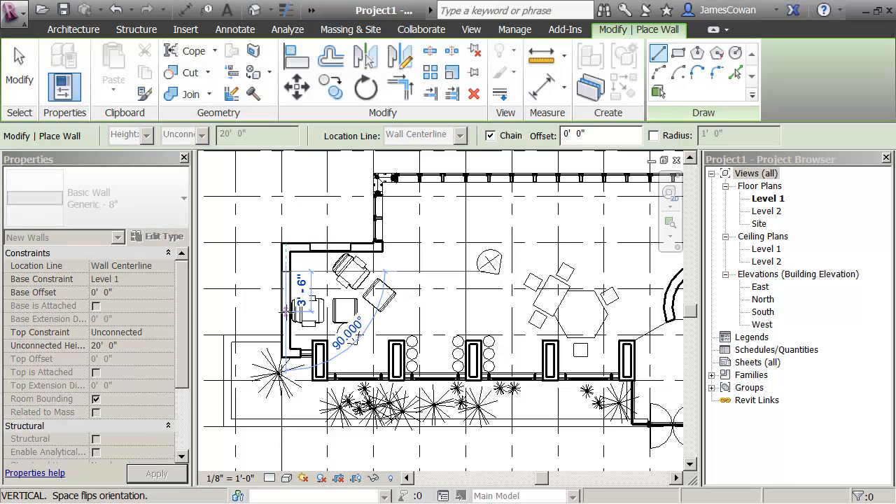
key("Escape")
key("Escape")
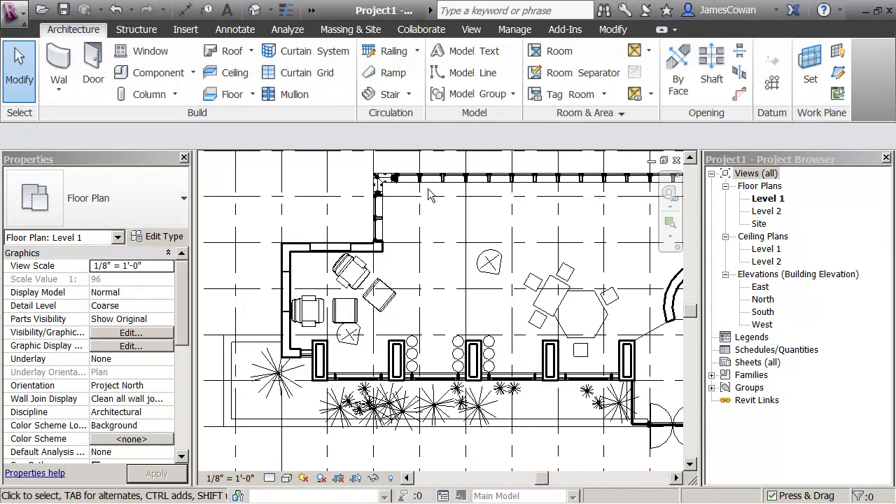
- Create Generic - 8" walls with location line Finish Face: Exterior by picking the four outer edges of the second pier from the west
left_click(61, 70)
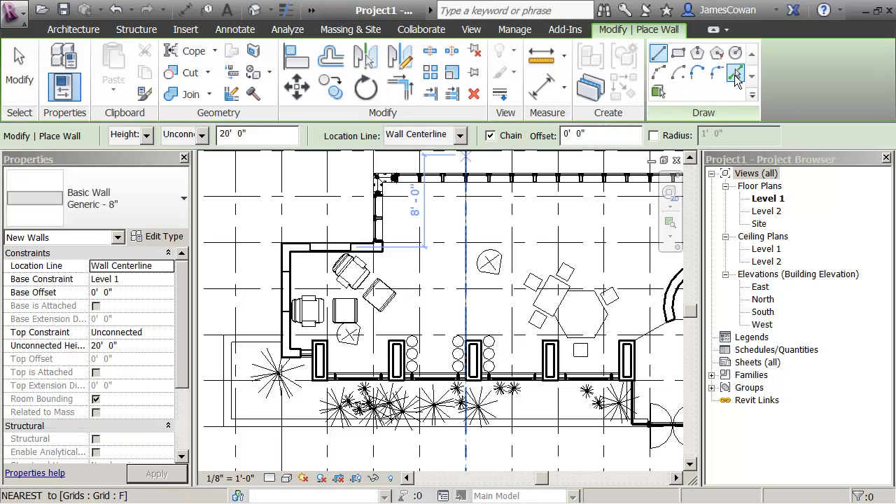
left_click(736, 75)
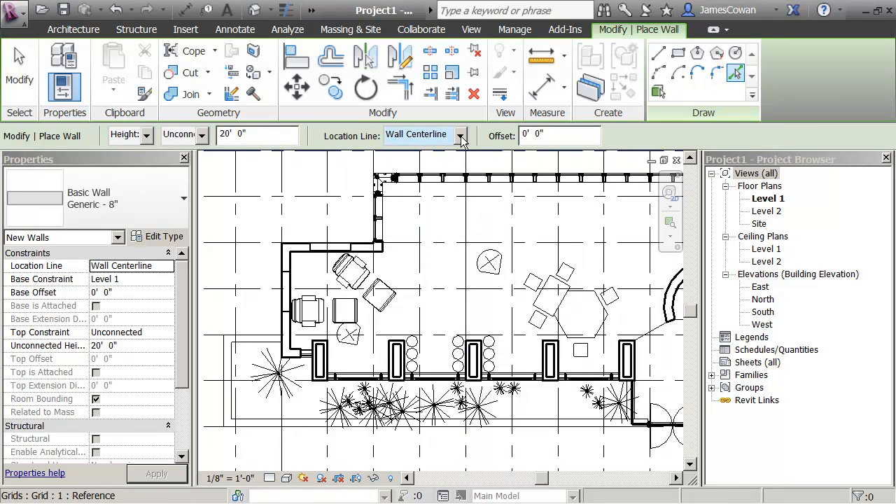
left_click(460, 136)
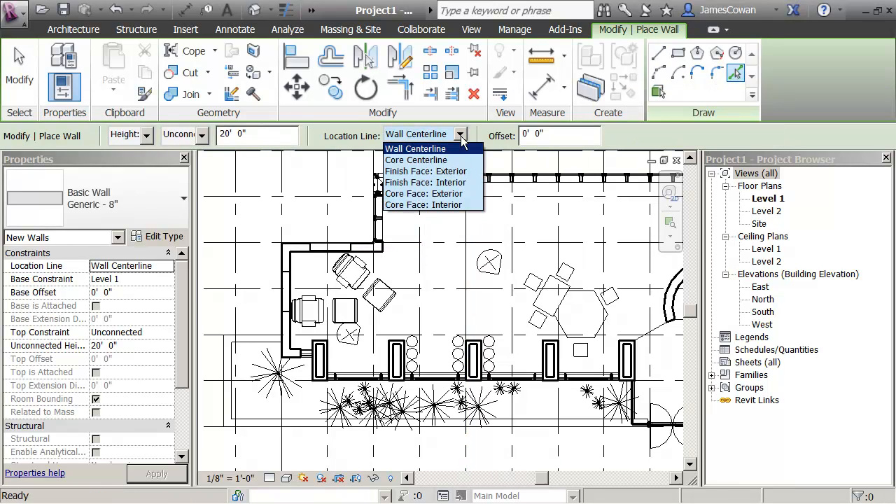
left_click(420, 174)
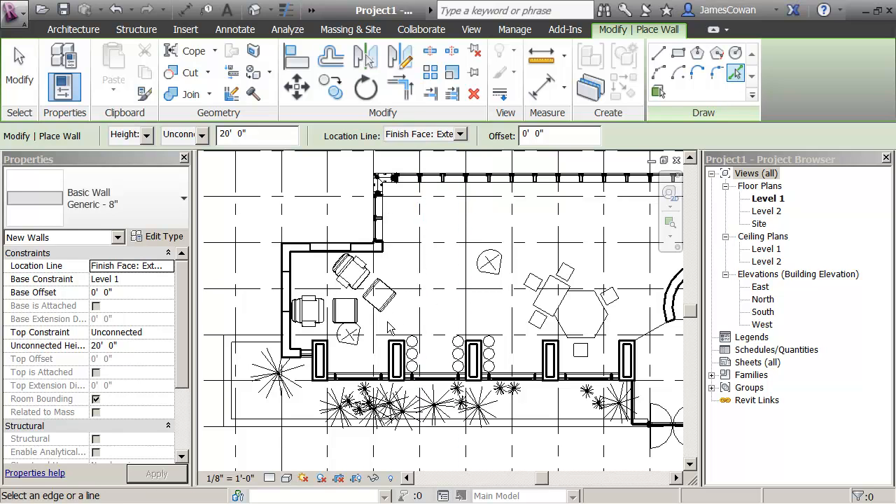
scroll(401, 375, "up", 4)
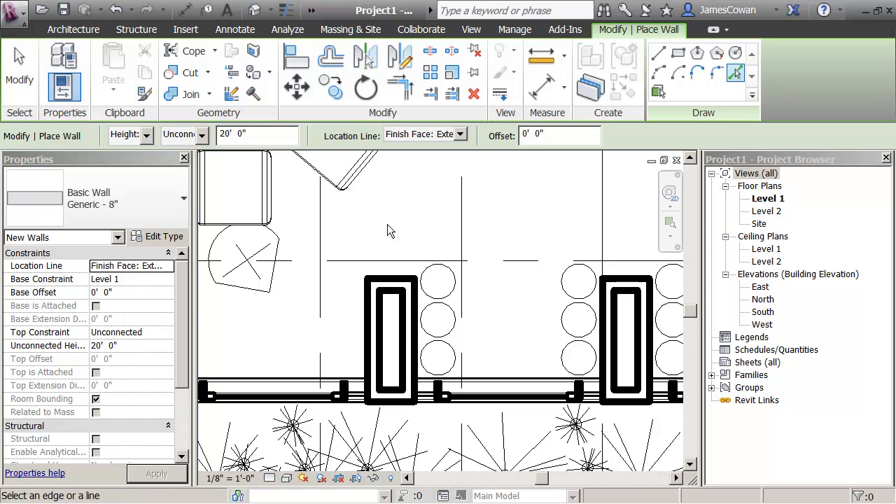
left_click(390, 282)
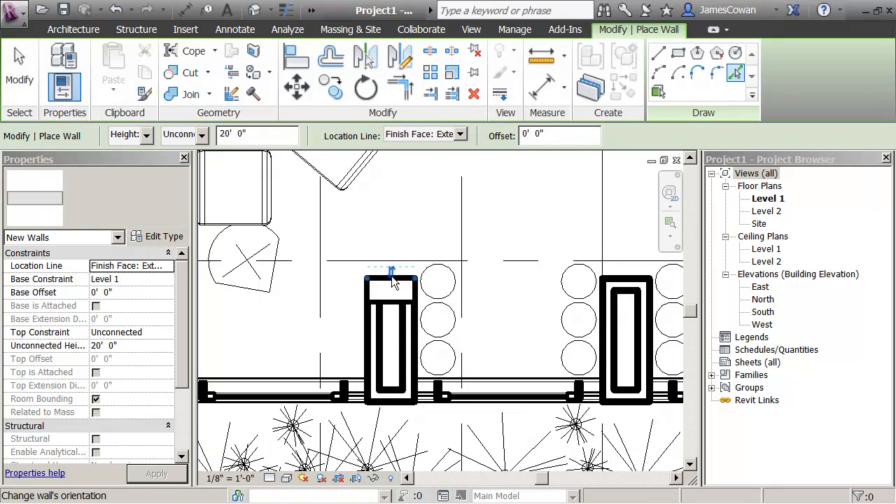
left_click(418, 326)
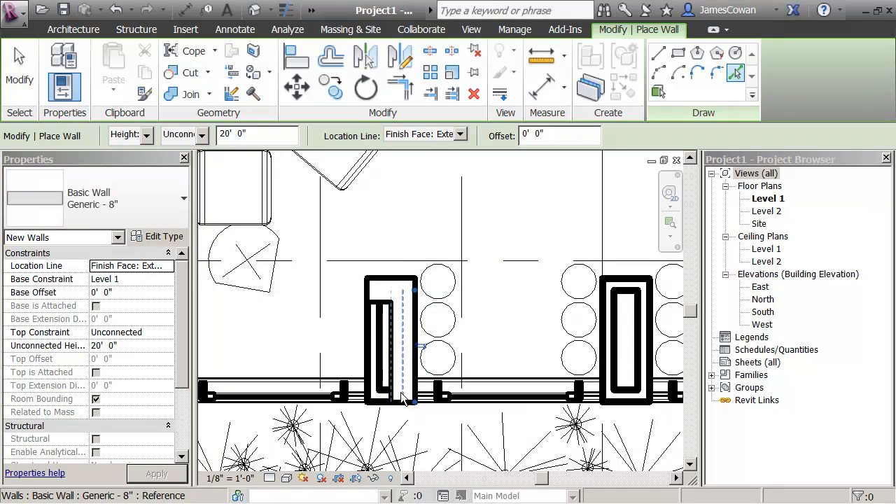
left_click(383, 409)
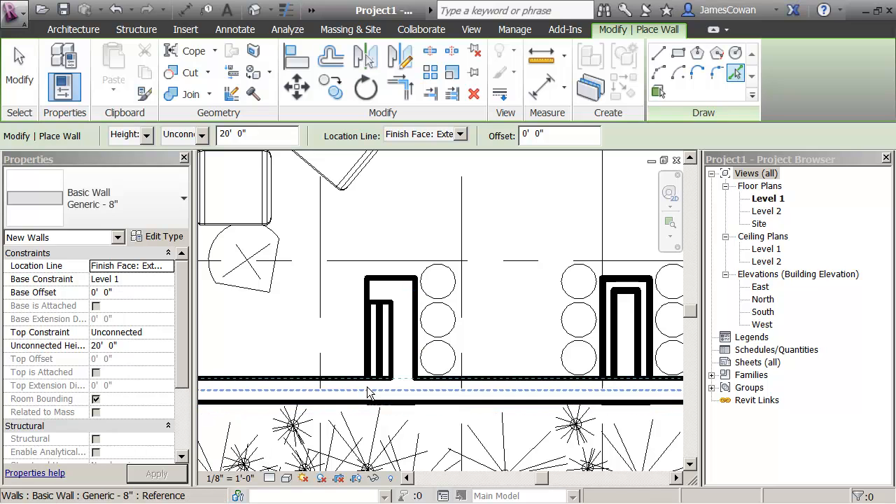
left_click(367, 348)
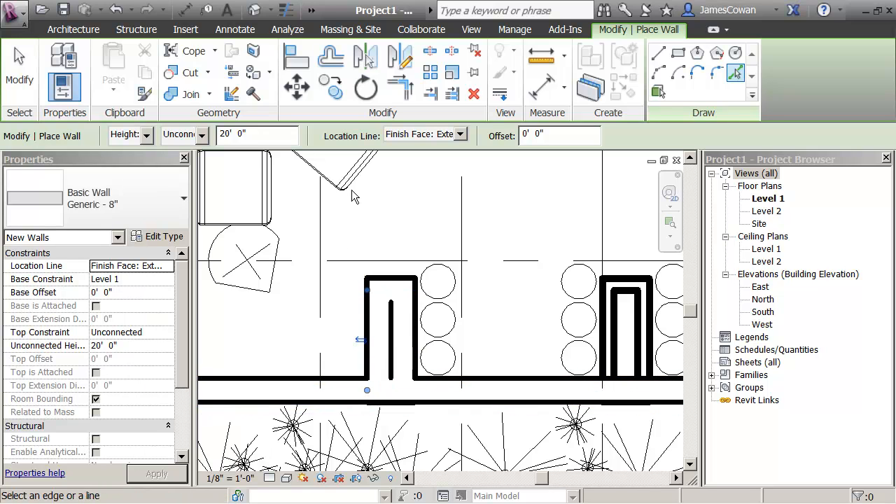
key("Escape")
key("Escape")
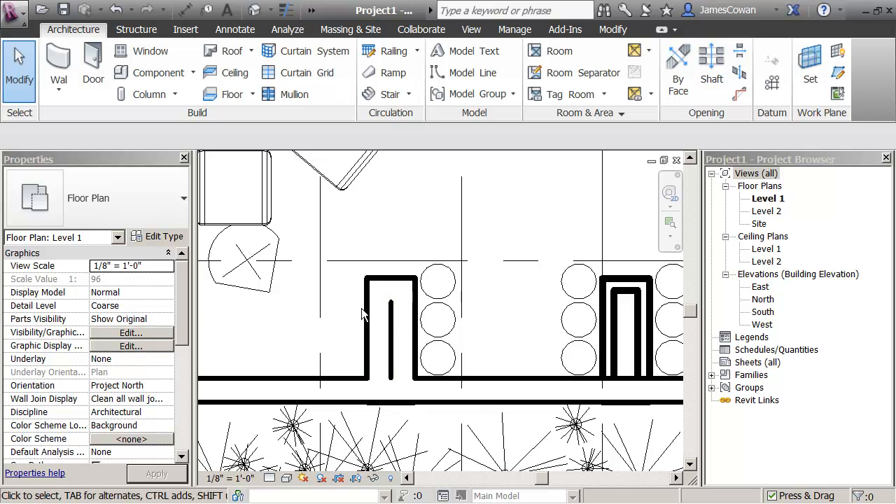
- Duplicate the wall type of the traced pier's west wall as Generic - 4"
scroll(362, 314, "down", 3)
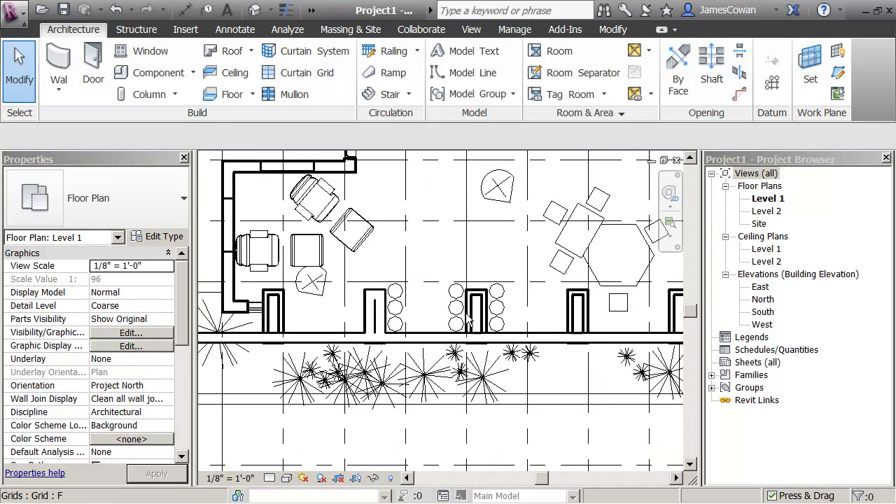
middle_click_drag(420, 270, 422, 302)
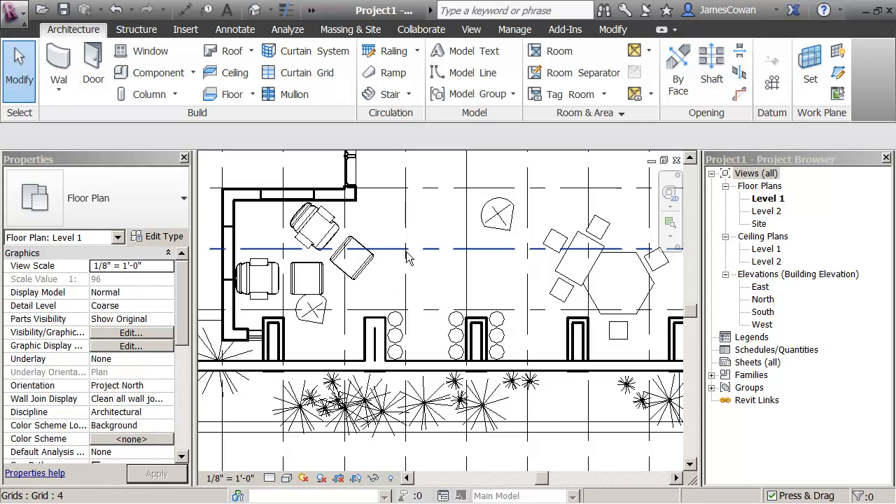
left_click(375, 329)
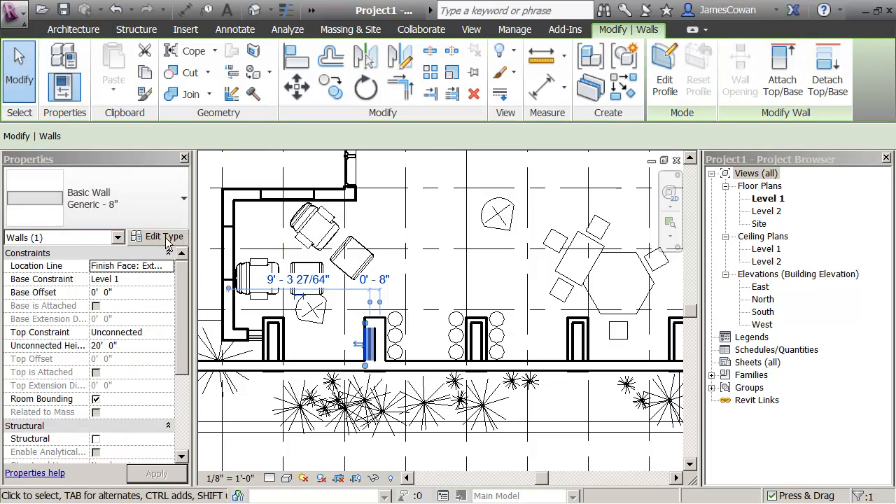
left_click(165, 238)
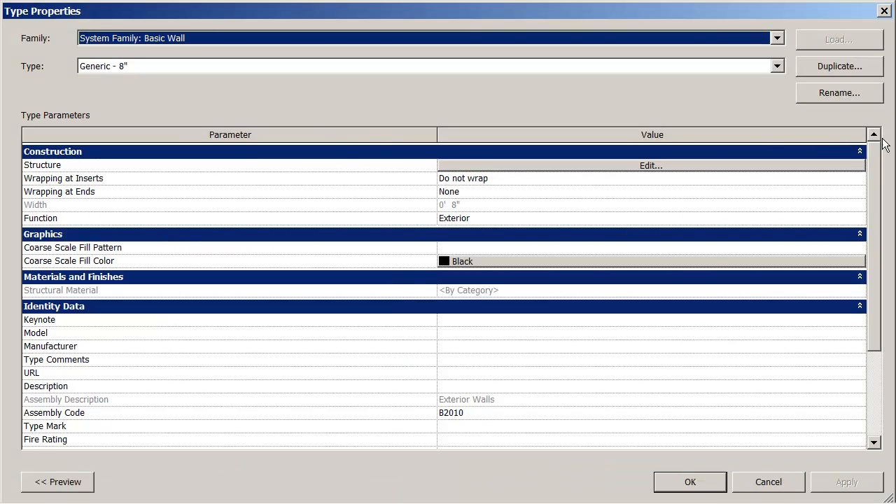
left_click(841, 66)
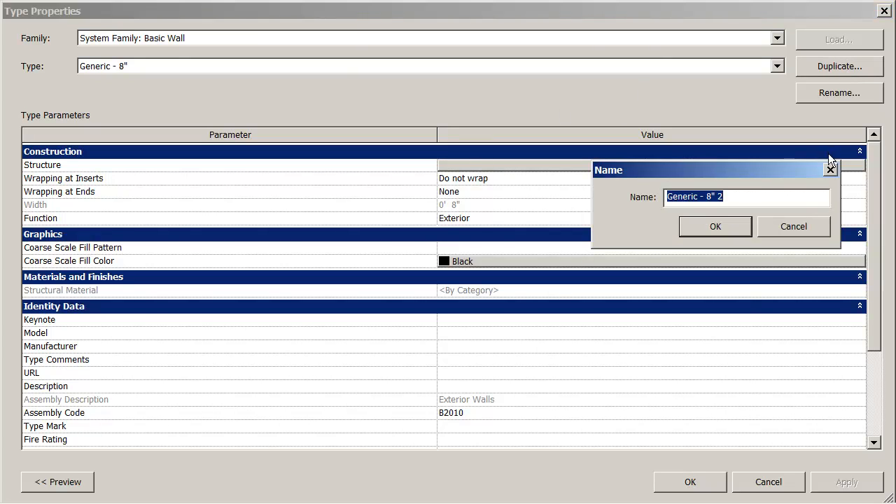
left_click_drag(725, 198, 714, 201)
type("4")
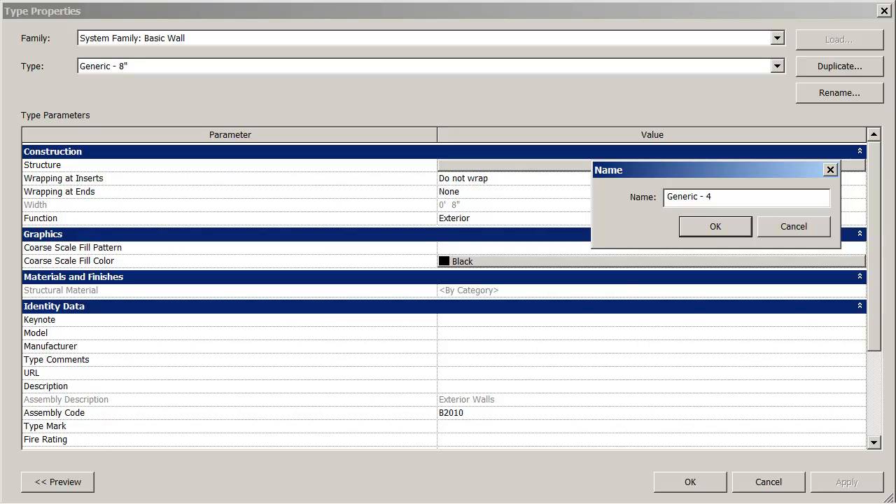
left_click(730, 225)
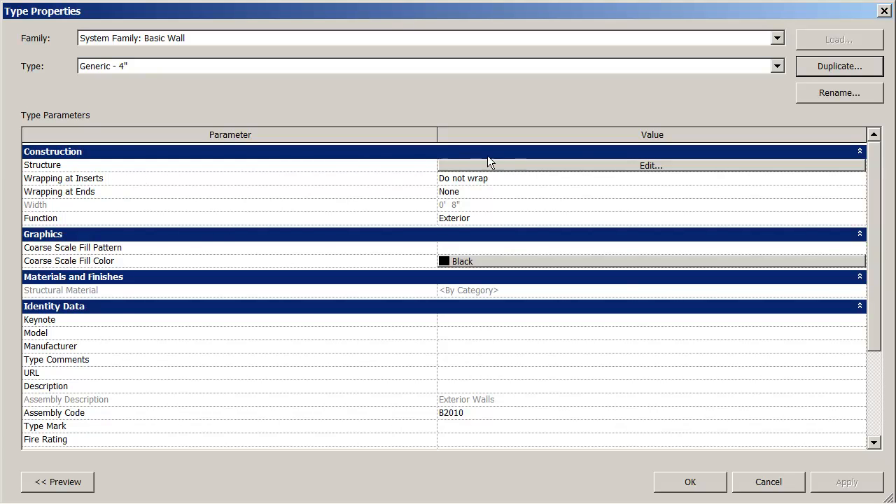
- Set the structure layer thickness of the Generic - 4" wall type to 4" and apply it to the pier's west wall
left_click(565, 166)
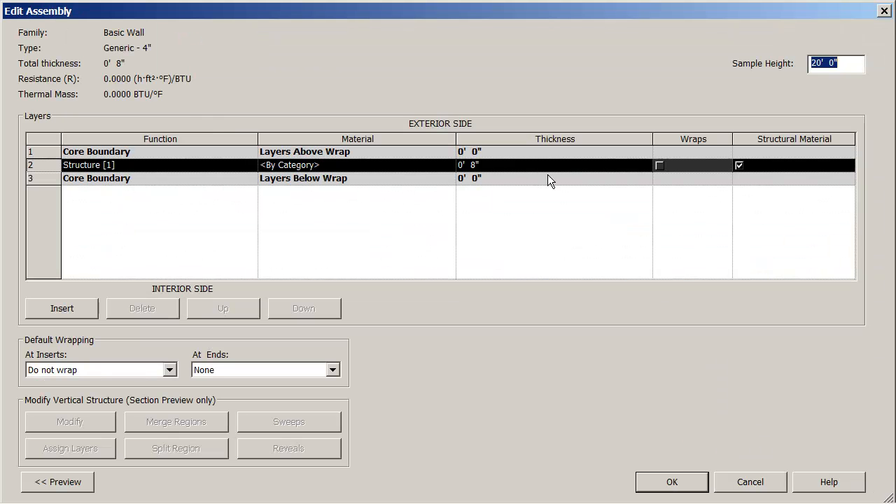
left_click(505, 168)
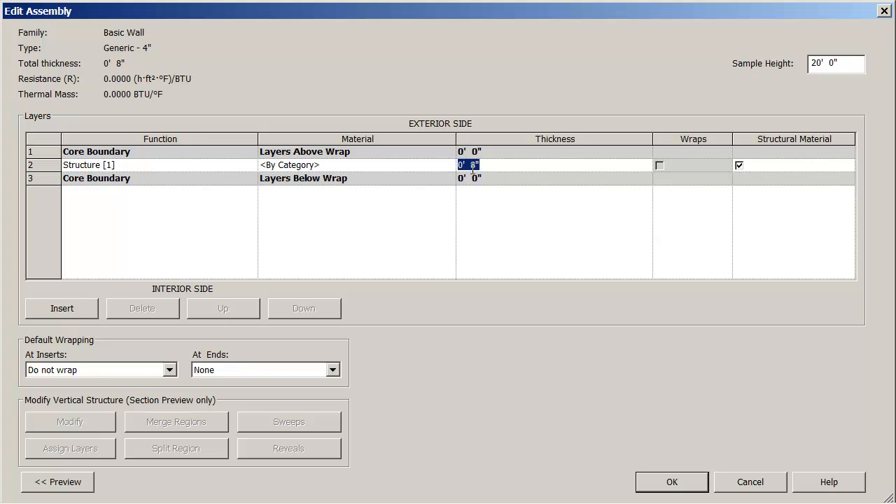
left_click(473, 168)
left_click(674, 482)
left_click(680, 483)
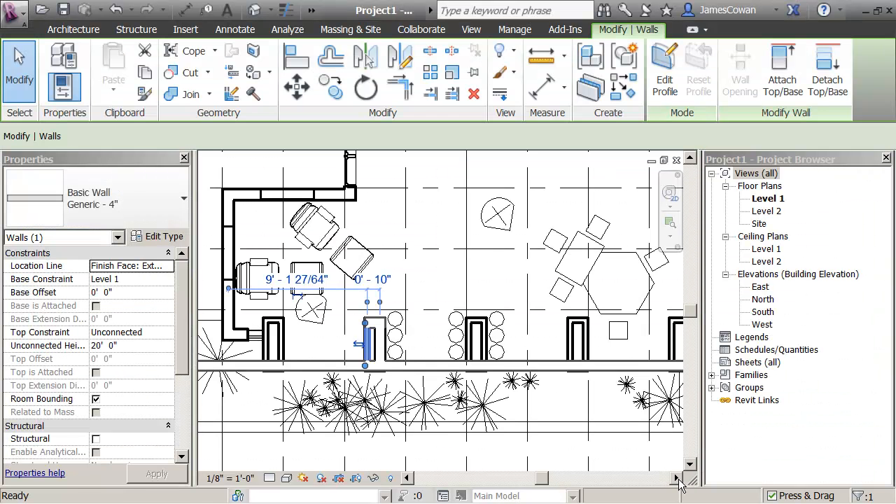
left_click(430, 298)
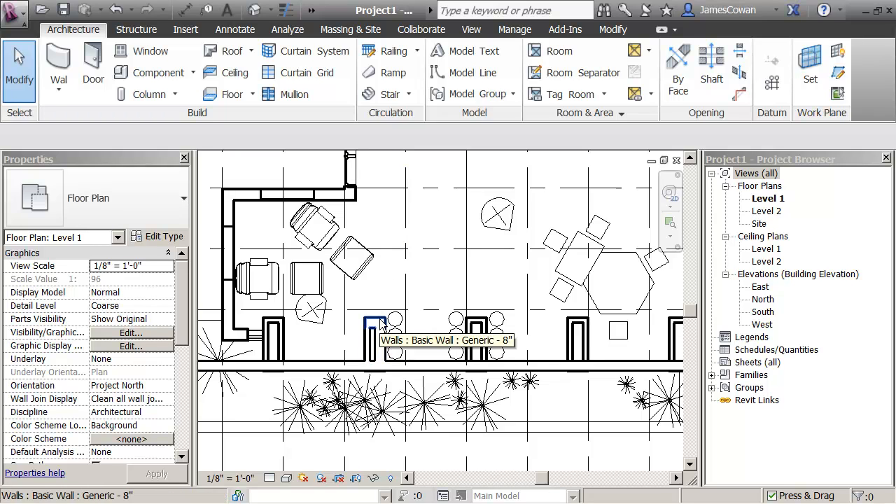
- Select the chain of three walls forming the traced pier and change their type to Generic - 4"
key("Tab")
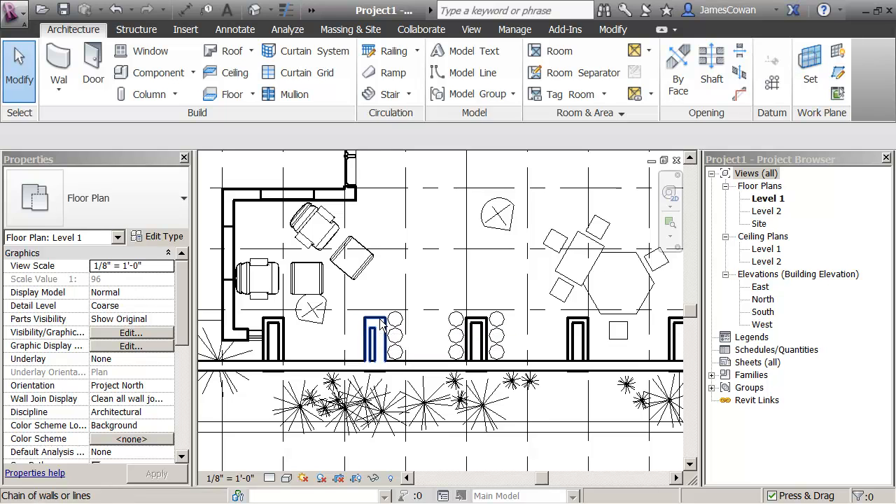
left_click(380, 324)
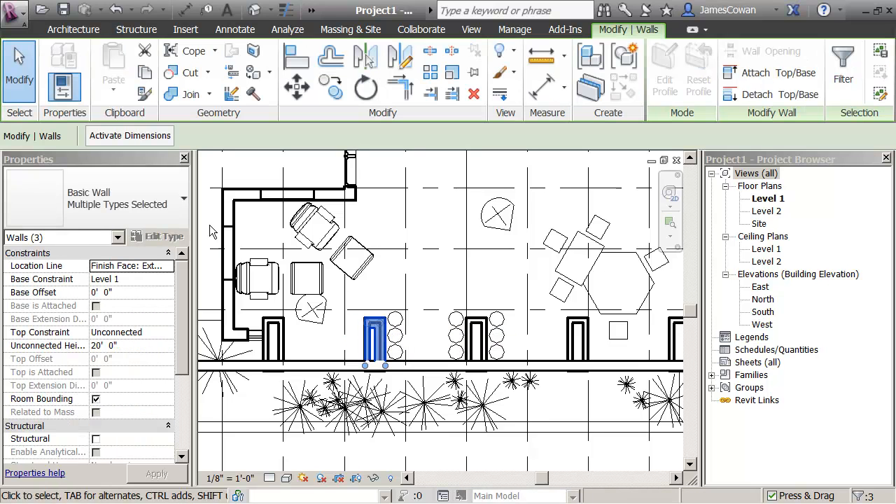
left_click(180, 204)
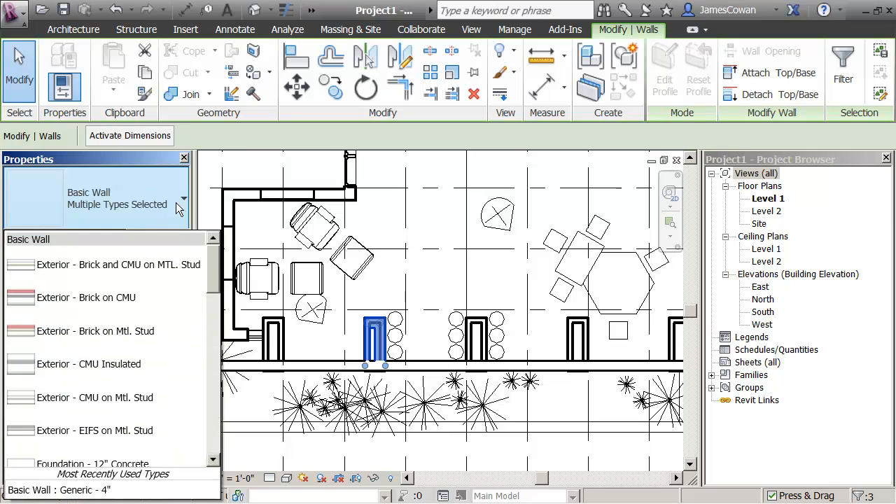
scroll(82, 329, "down", 5)
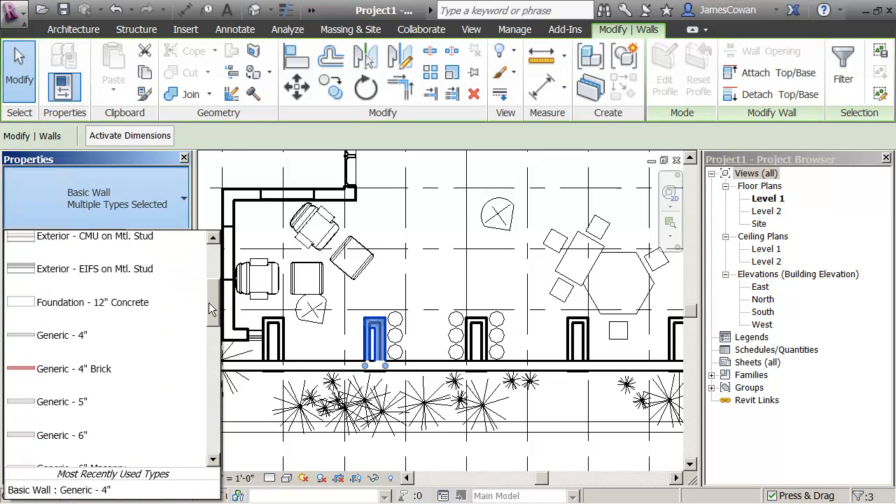
left_click(74, 323)
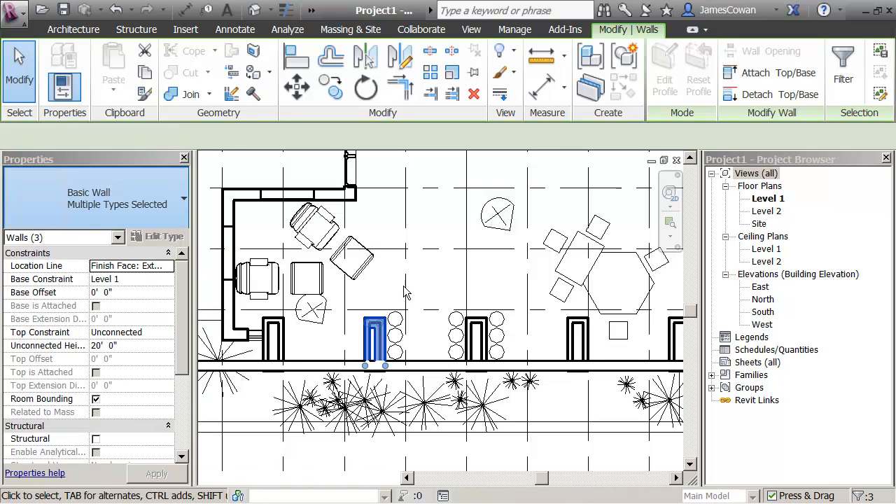
left_click(424, 285)
scroll(422, 283, "down", 2)
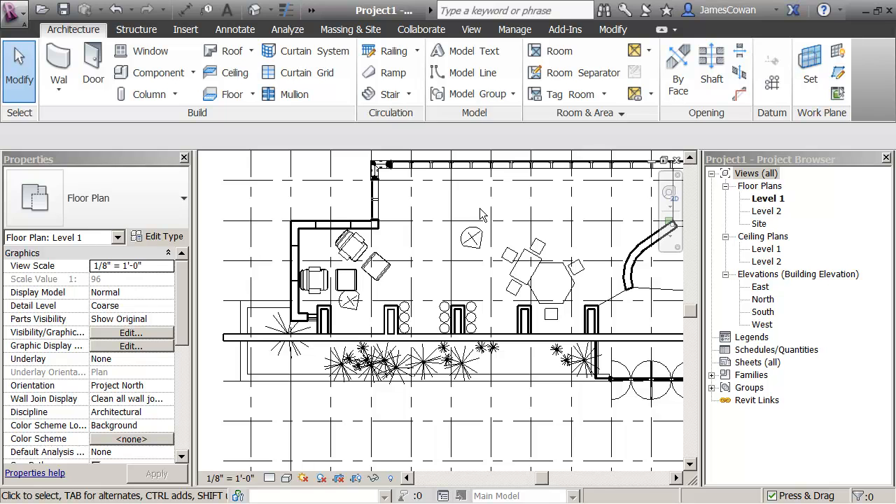
- Hide all imported categories in the Level 1 floor plan through its Visibility/Graphic Overrides
key("v")
key("g")
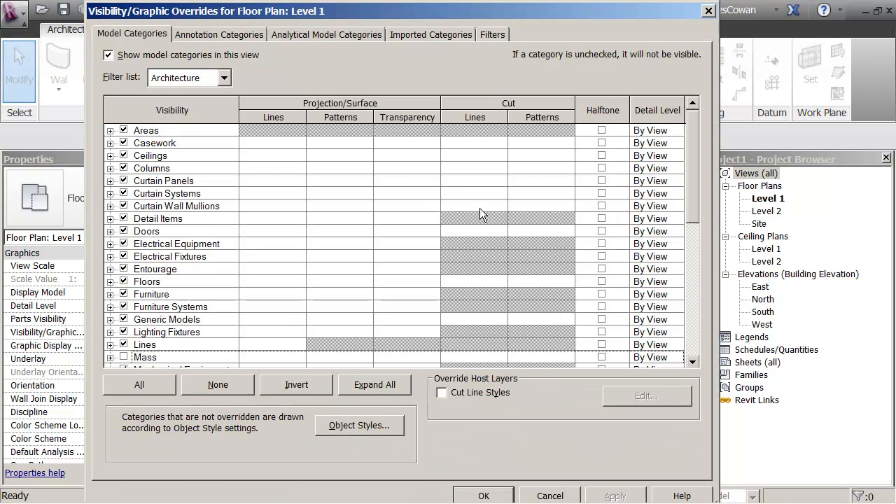
left_click(427, 39)
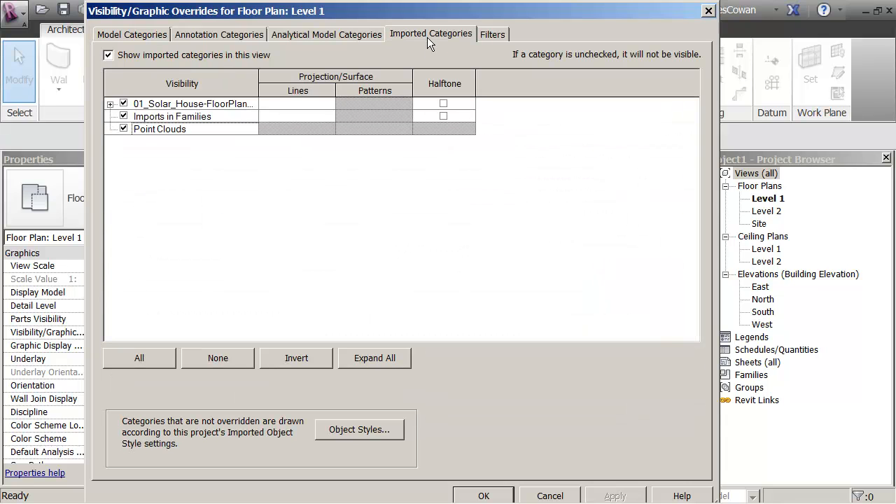
left_click(109, 54)
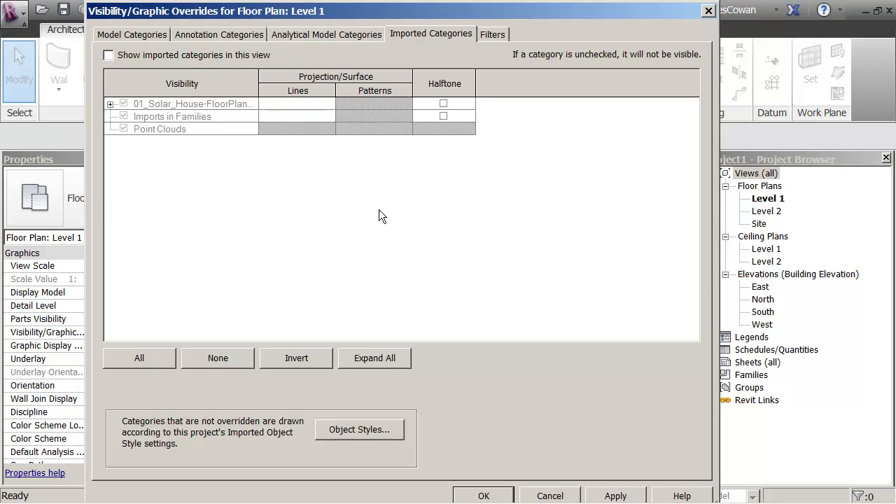
left_click(484, 495)
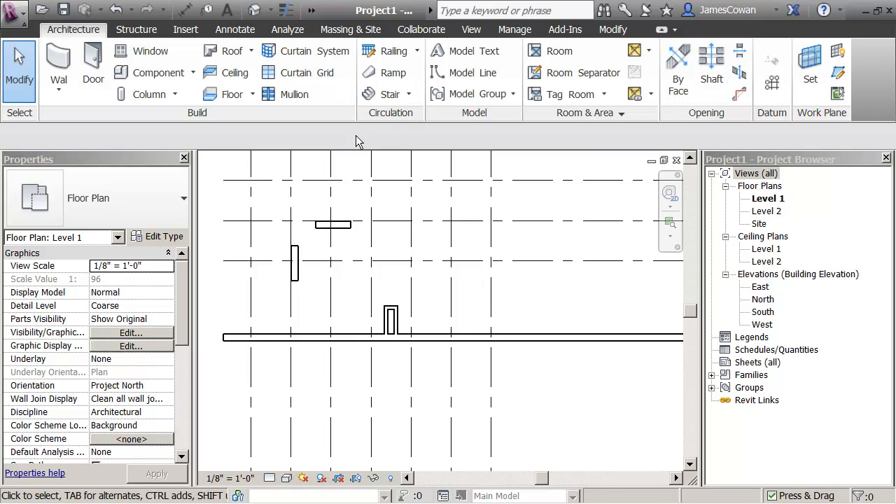
- Trim/extend the short west wall to corners with the short north wall and the long south wall
left_click(615, 31)
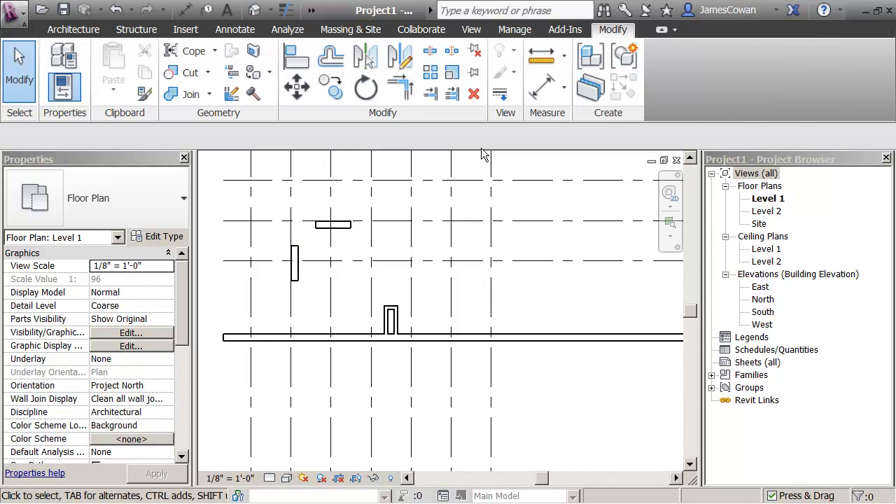
left_click(403, 98)
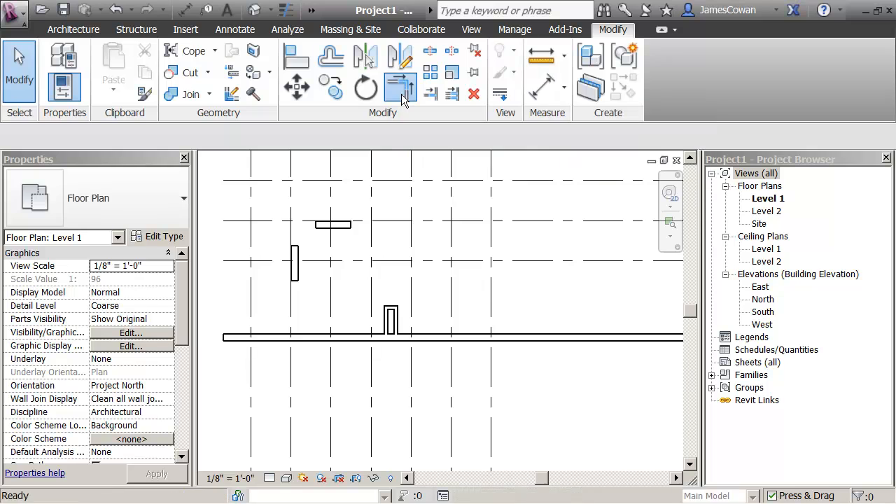
left_click(301, 257)
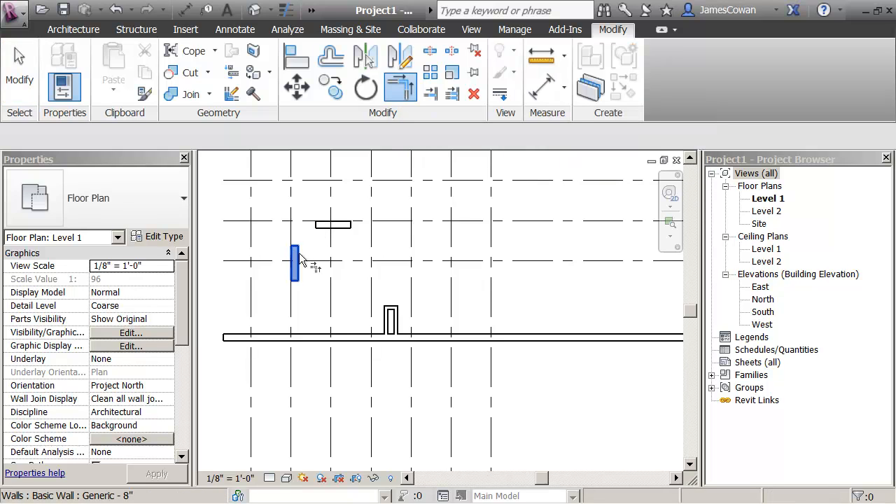
left_click(327, 228)
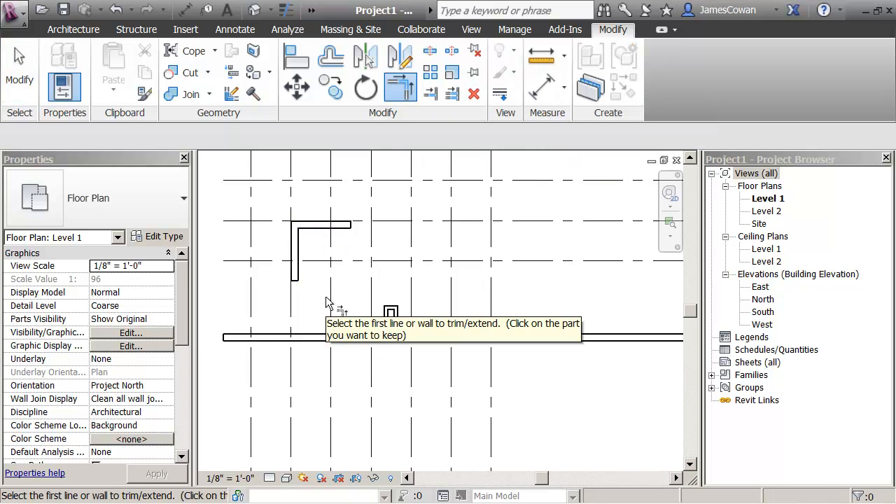
left_click(300, 282)
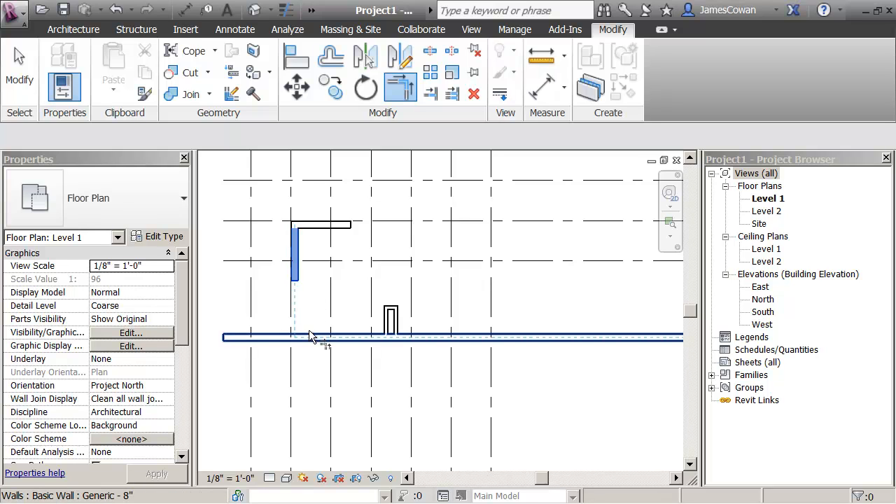
left_click(311, 337)
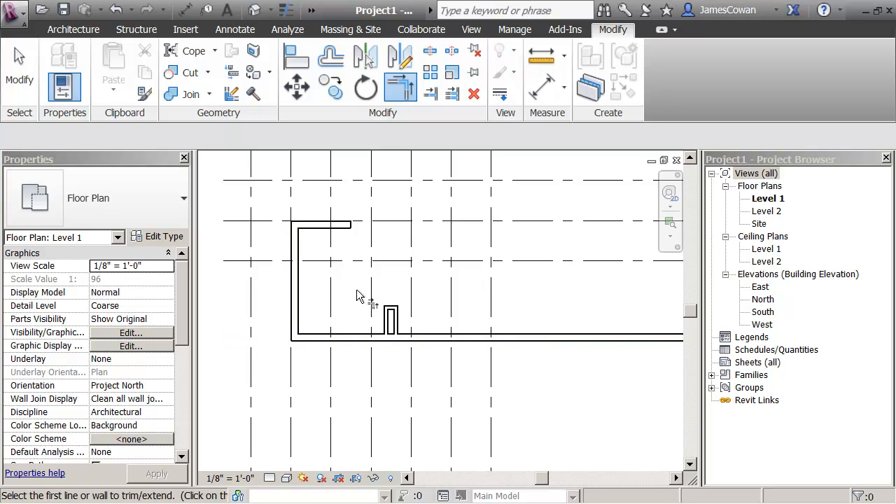
key("Escape")
key("Escape")
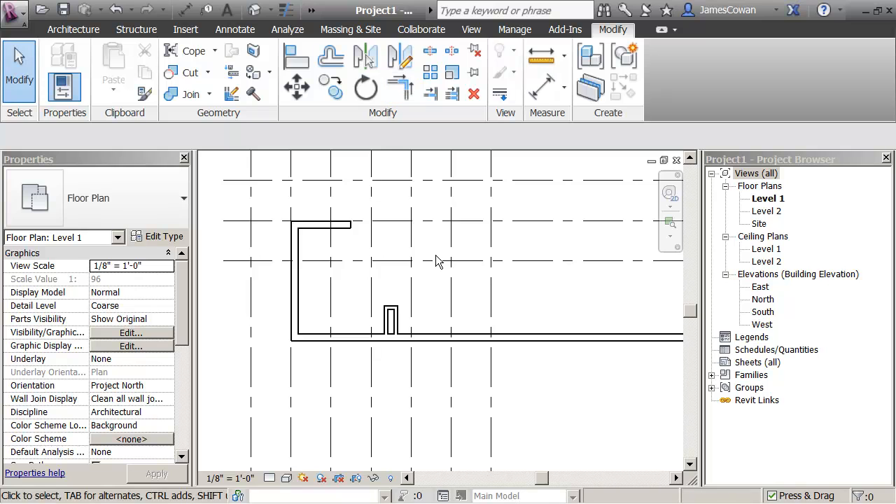
- Turn the display of imported categories back on in the Level 1 floor plan
scroll(436, 260, "down", 3)
middle_click_drag(437, 256, 385, 311)
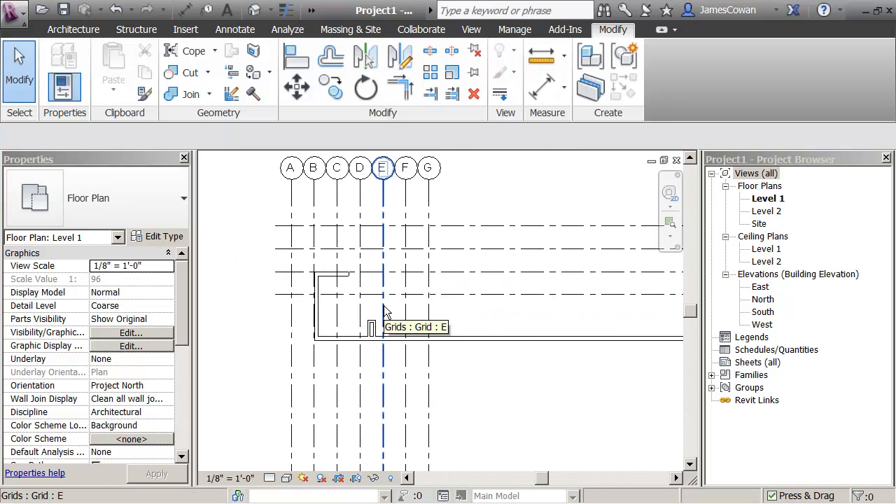
key("v")
key("g")
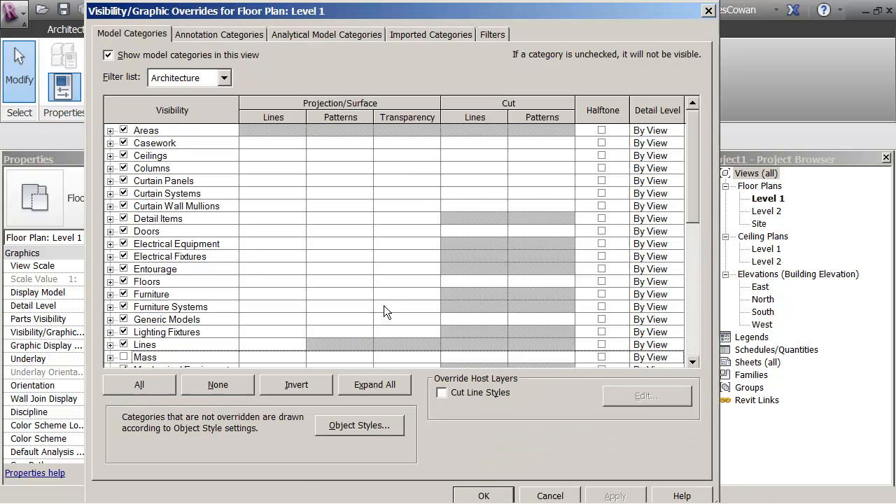
left_click(429, 35)
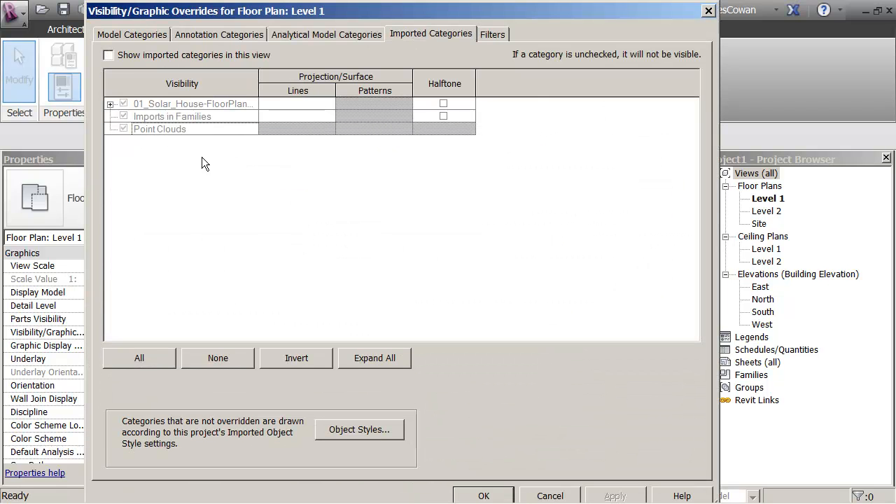
left_click(105, 57)
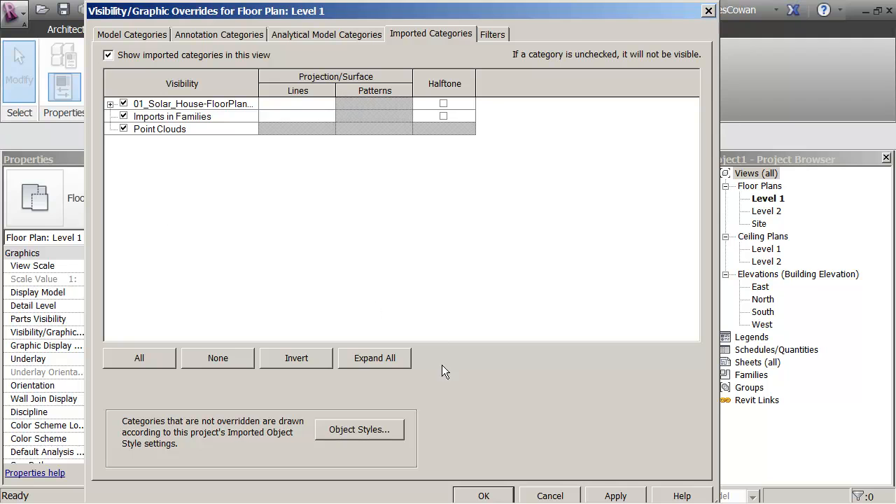
left_click(484, 495)
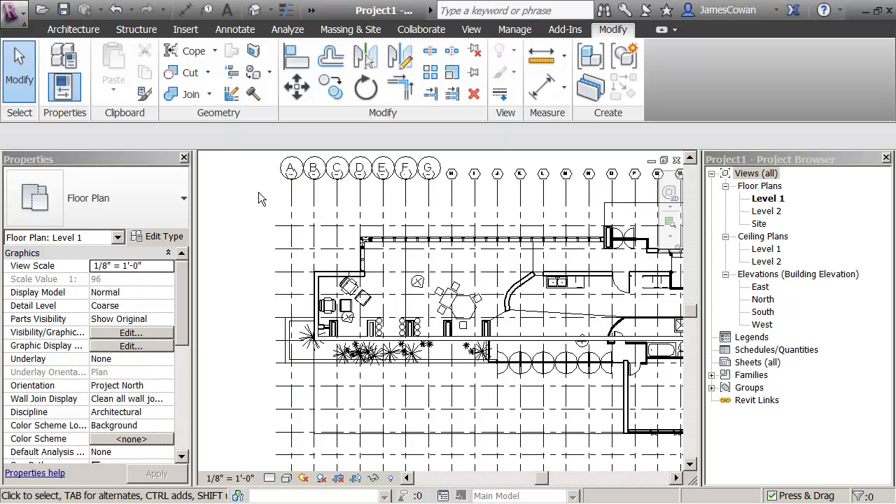
- Apply a halftone override to the imported 01_Solar_House floor plan in the Level 1 view and check it against the traced walls
key("v")
key("v")
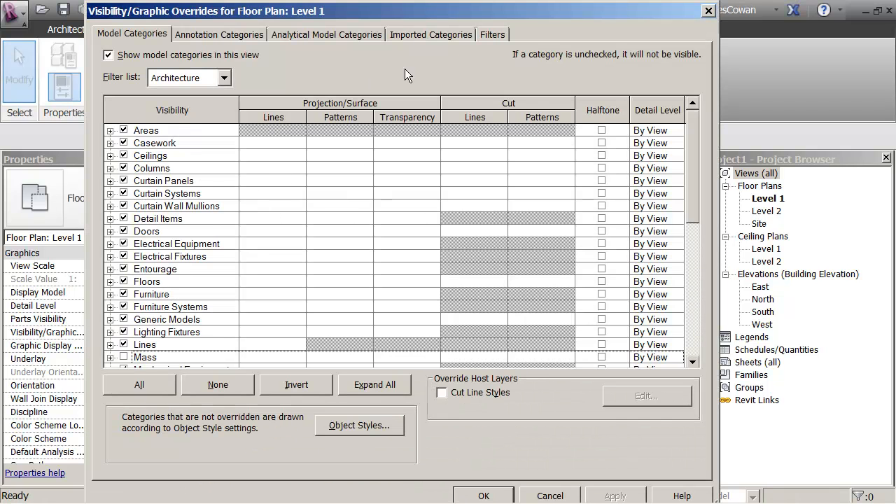
left_click(448, 39)
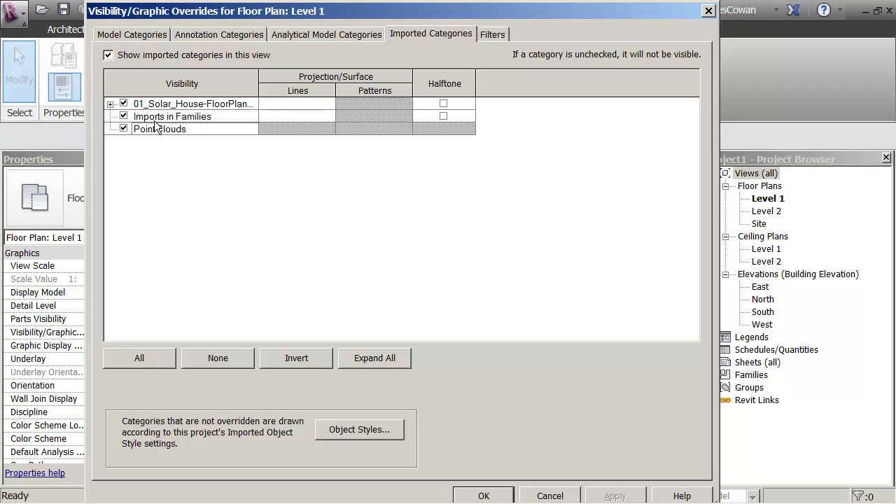
left_click(444, 105)
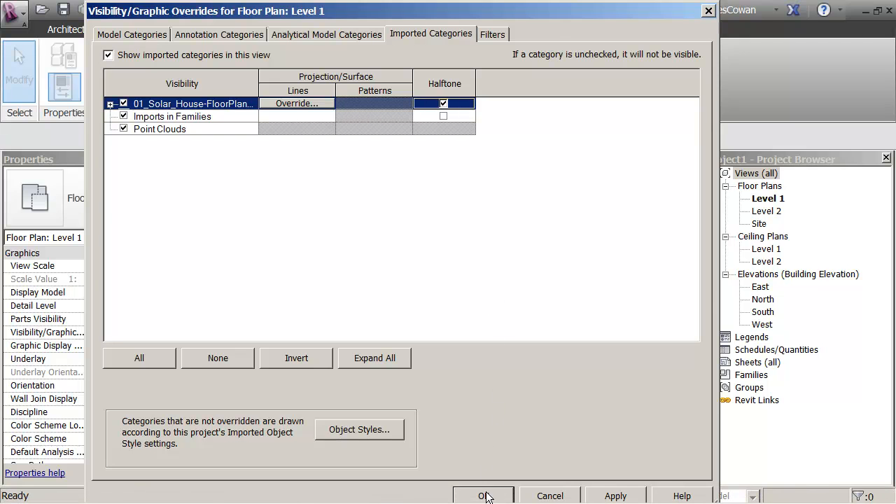
left_click(484, 496)
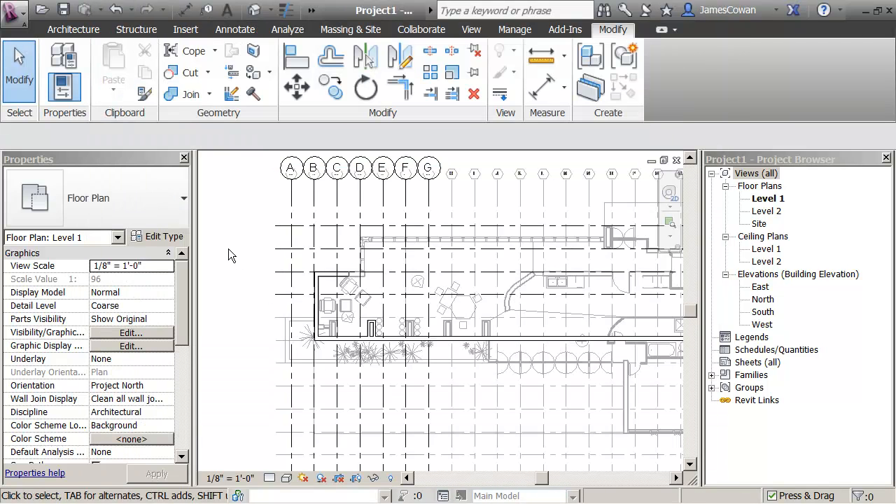
scroll(329, 330, "up", 3)
scroll(335, 255, "up", 2)
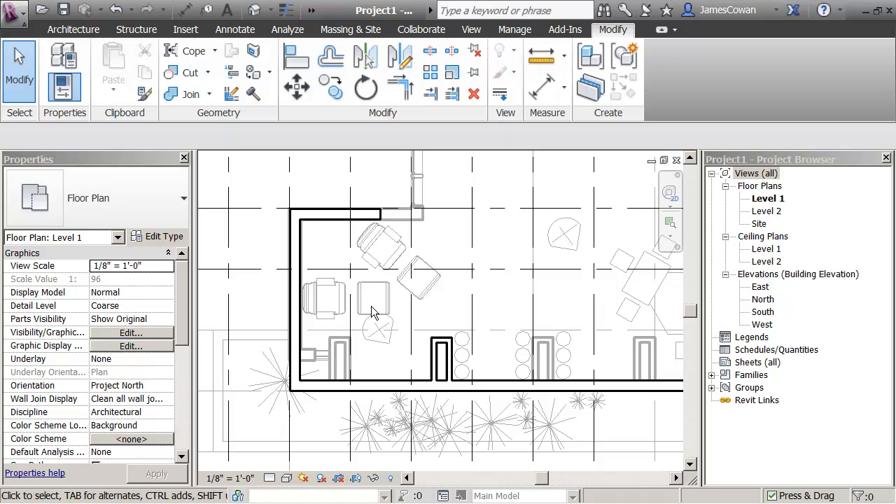
scroll(372, 308, "down", 2)
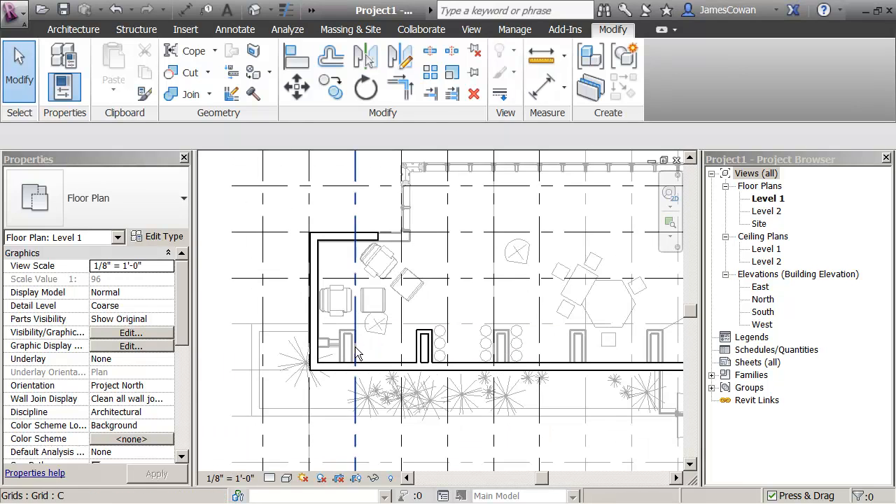